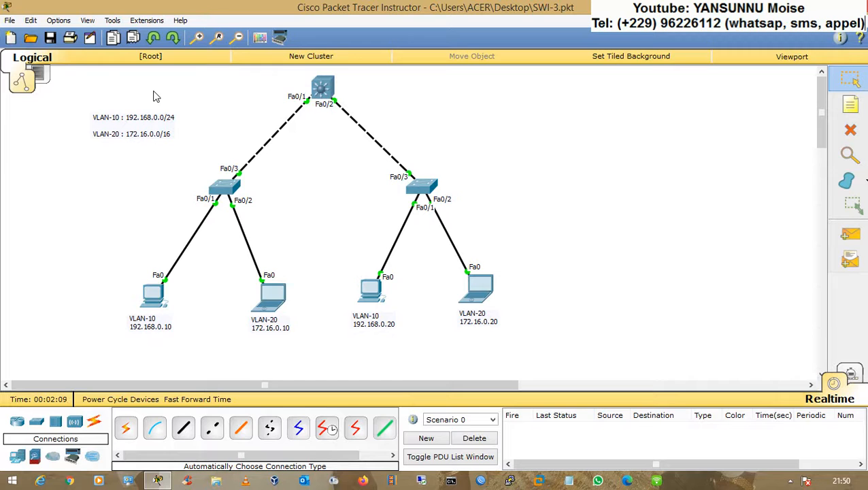
pyautogui.moveTo(249, 76); pyautogui.dragTo(364, 118)
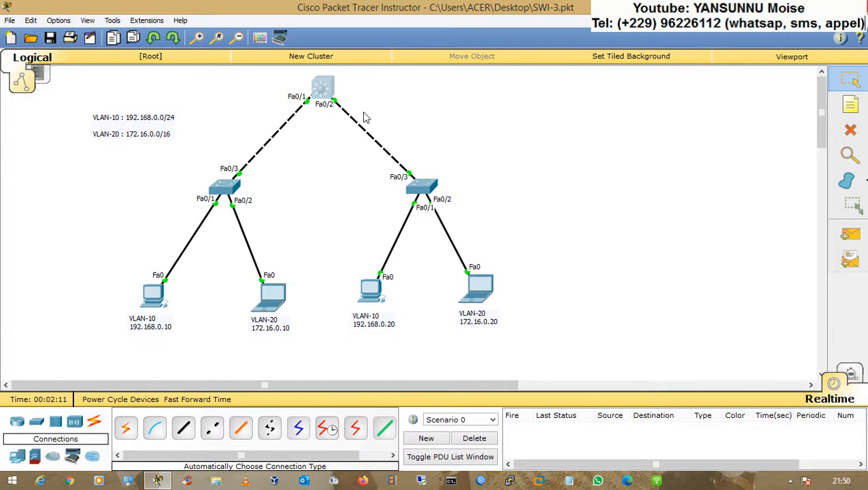
pyautogui.click(359, 158)
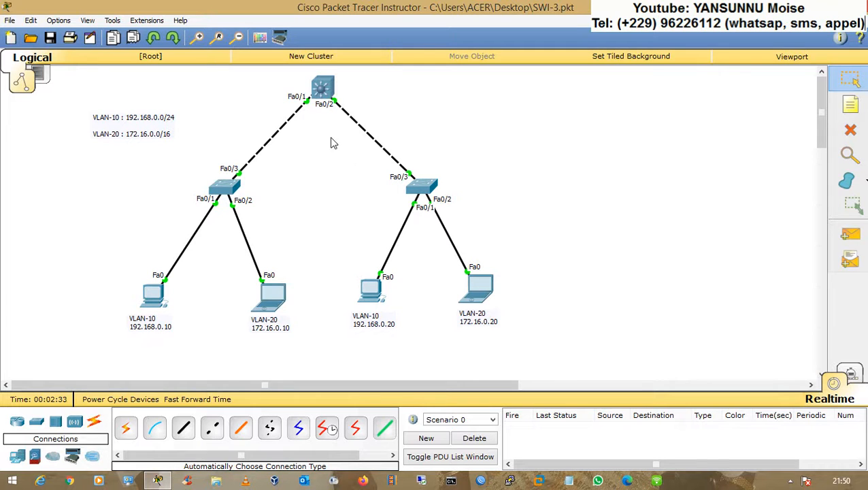
pyautogui.moveTo(280, 79); pyautogui.dragTo(349, 107)
pyautogui.click(353, 123)
pyautogui.moveTo(116, 270); pyautogui.dragTo(200, 318)
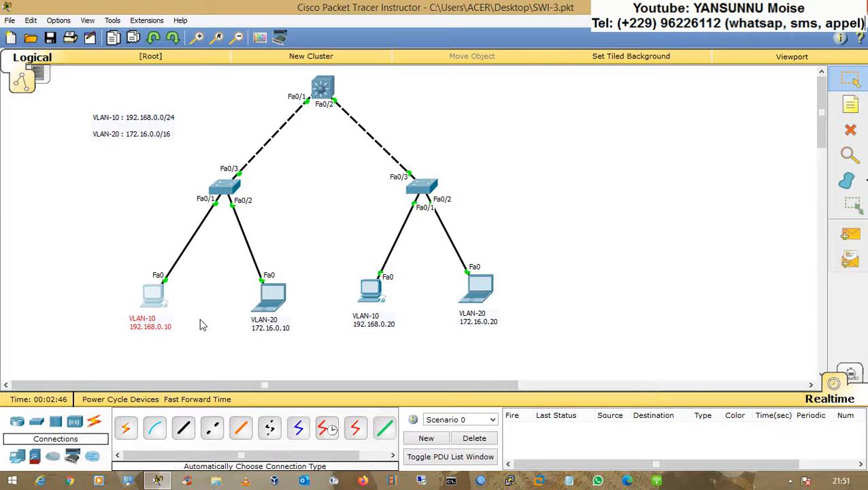
pyautogui.click(354, 267)
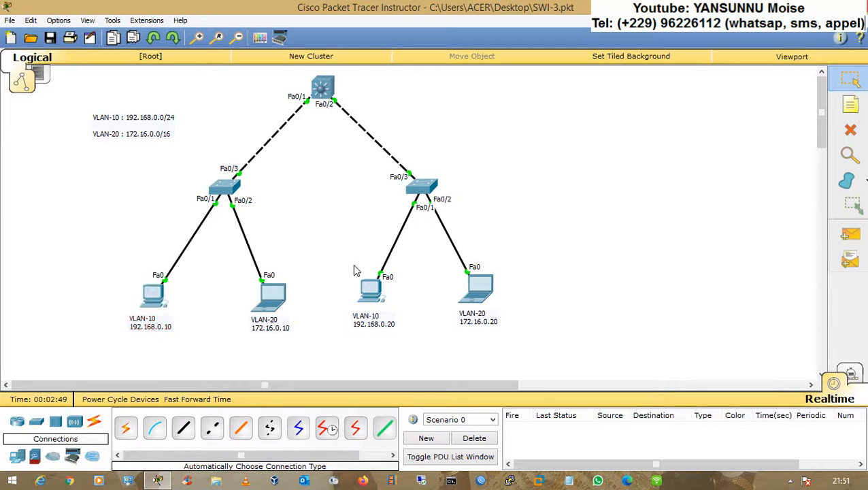
pyautogui.moveTo(353, 264); pyautogui.dragTo(414, 327)
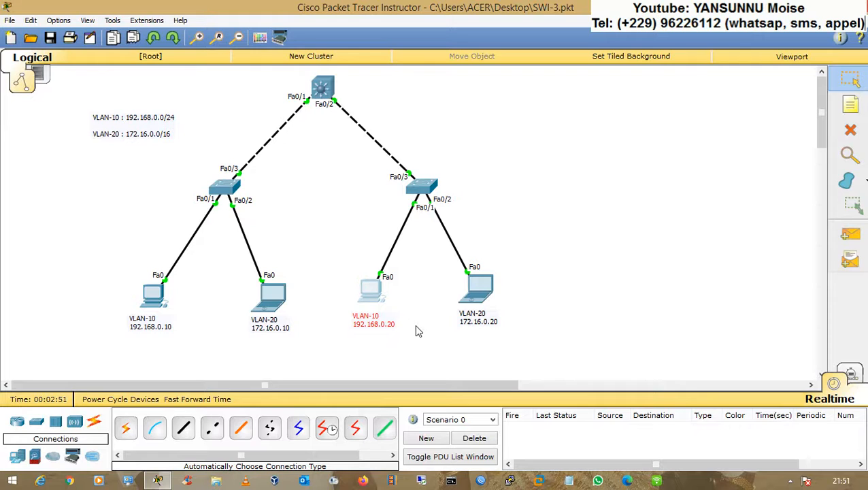
pyautogui.click(415, 326)
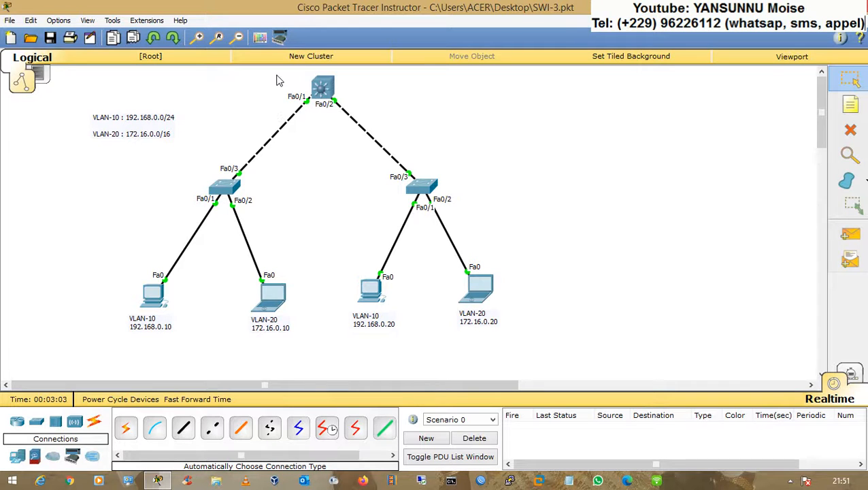
pyautogui.moveTo(276, 74); pyautogui.dragTo(351, 120)
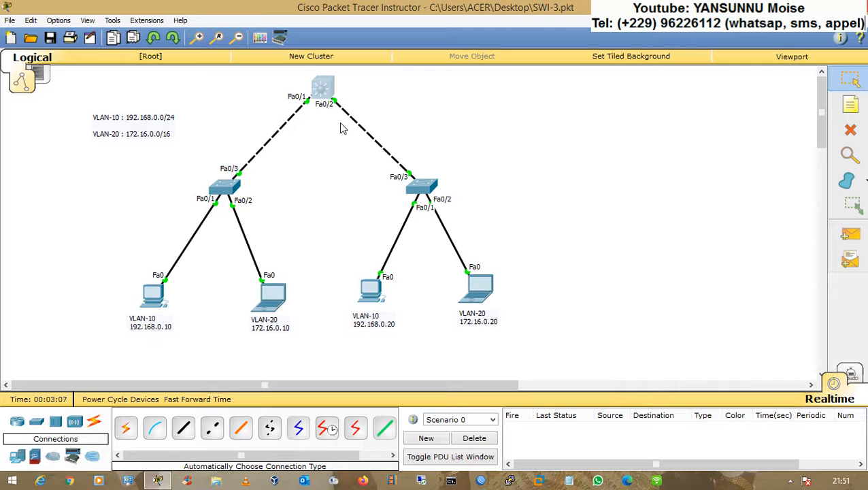
pyautogui.click(343, 128)
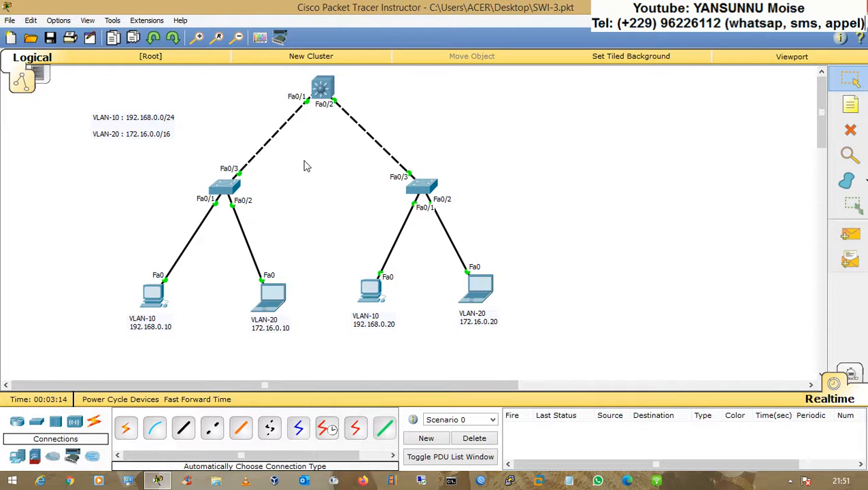
# Open the command line of the left access switch, Switch0, and enter global configuration mode.
pyautogui.click(225, 186)
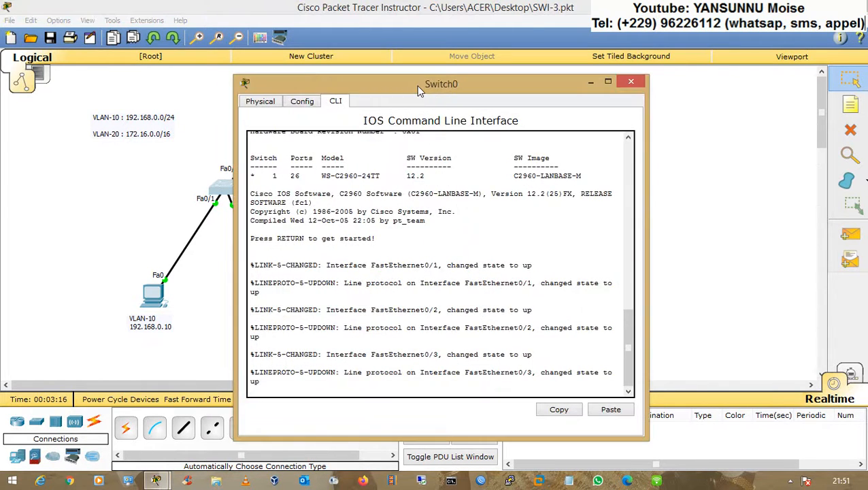
pyautogui.moveTo(417, 86); pyautogui.dragTo(619, 31)
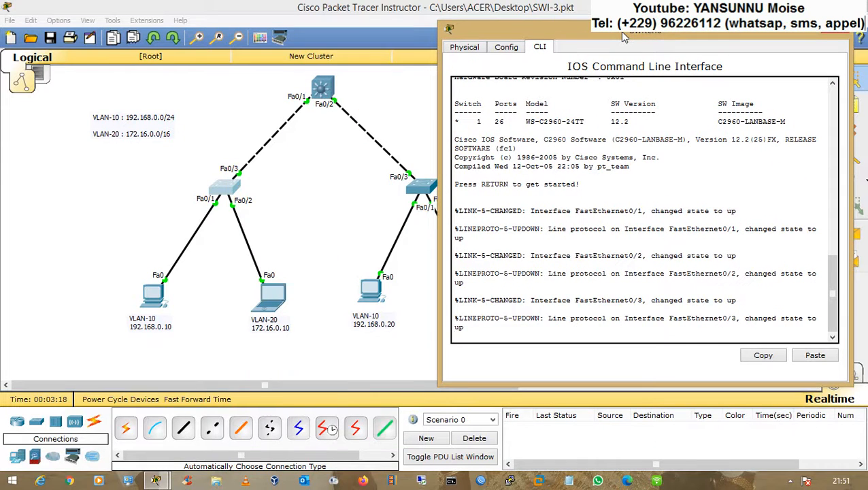
pyautogui.press('Return')
pyautogui.press('Return')
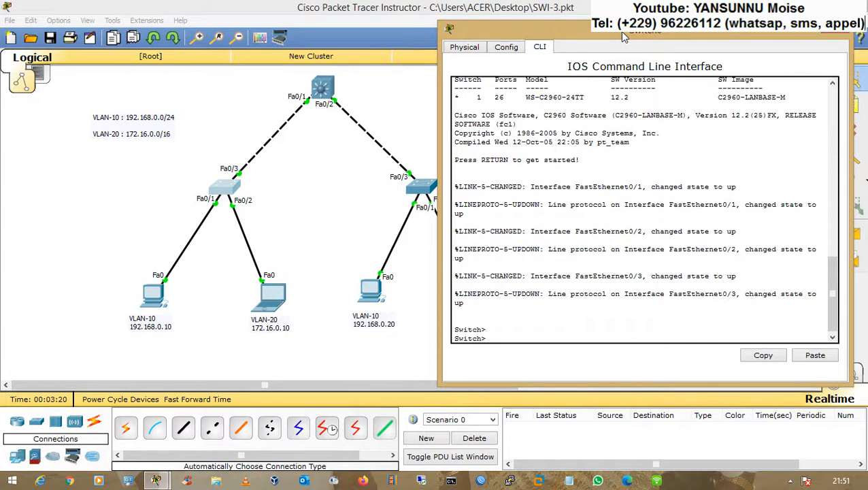
pyautogui.write('en')
pyautogui.press('Return')
pyautogui.press('Return')
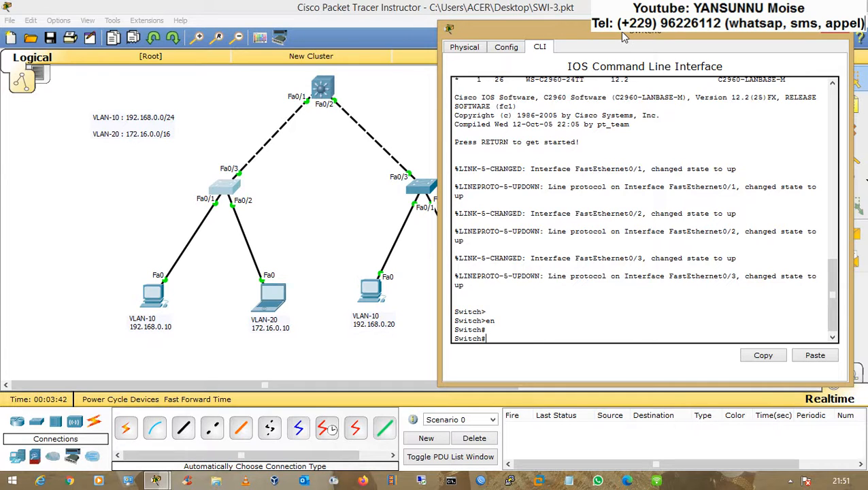
pyautogui.write('conf t')
pyautogui.press('Return')
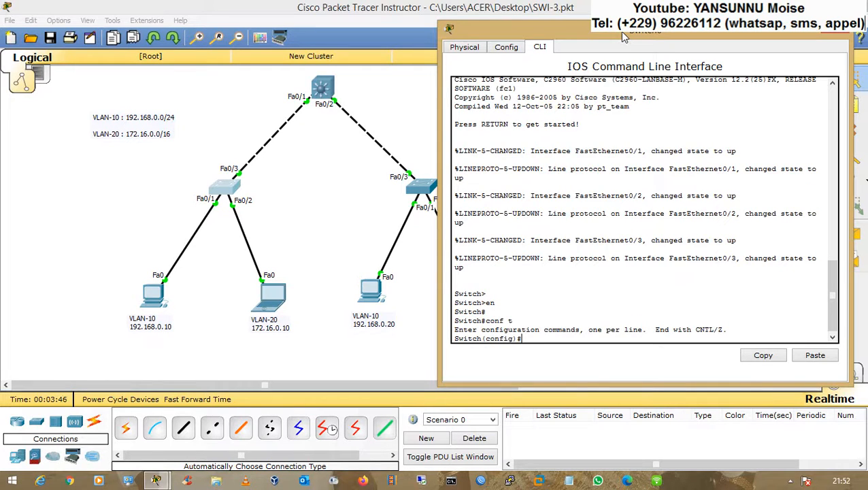
# Create VLAN 10 and VLAN 20 on Switch0 and return to global configuration mode.
pyautogui.write('vlan 10')
pyautogui.press('Return')
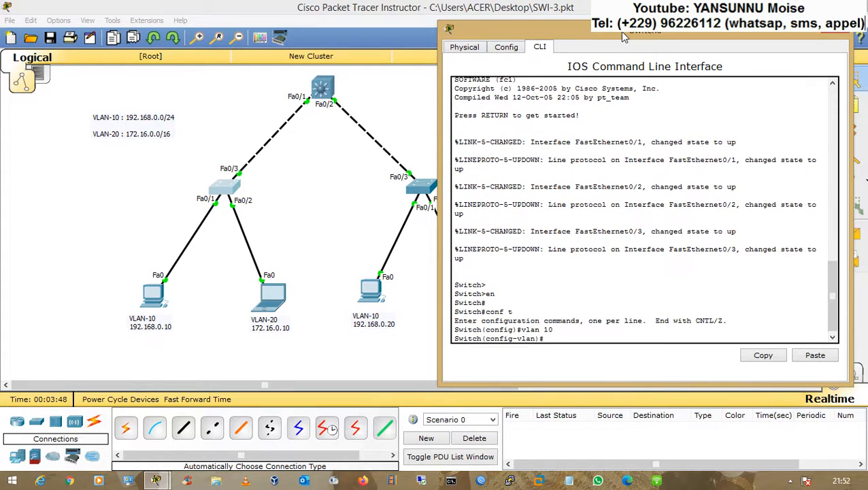
pyautogui.write('ex')
pyautogui.press('Return')
pyautogui.write('v')
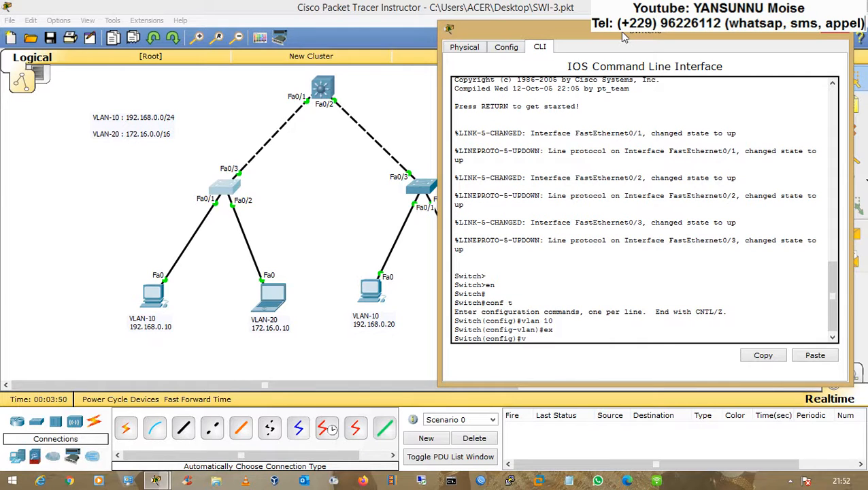
pyautogui.write('lan 20')
pyautogui.press('Return')
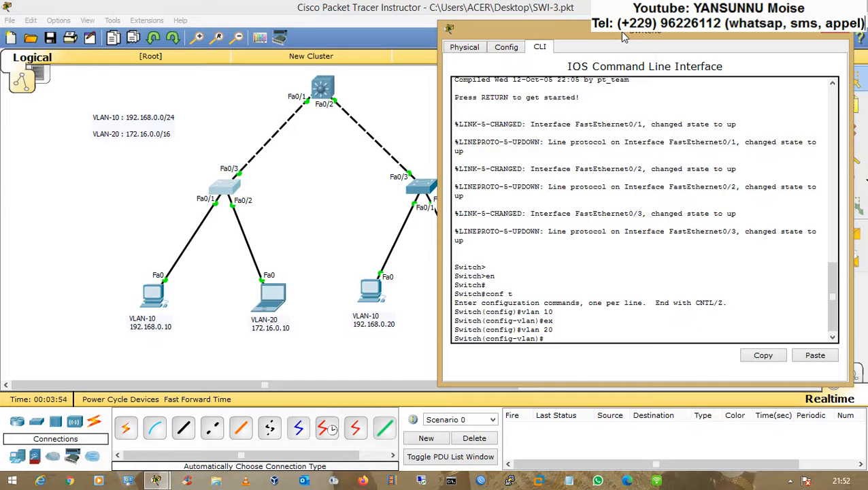
pyautogui.write('ex')
pyautogui.press('Return')
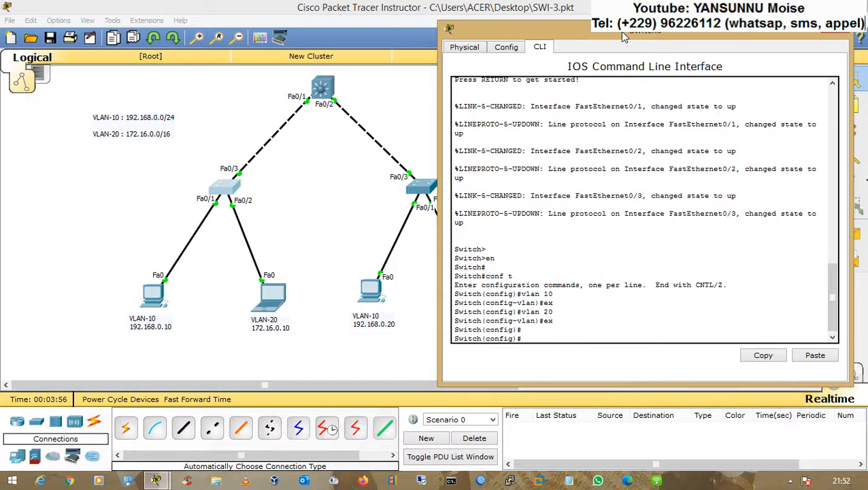
# Assign interface FastEthernet 0/1 of Switch0 to access VLAN 10.
pyautogui.write('int fa')
pyautogui.press('Tab')
pyautogui.write('0')
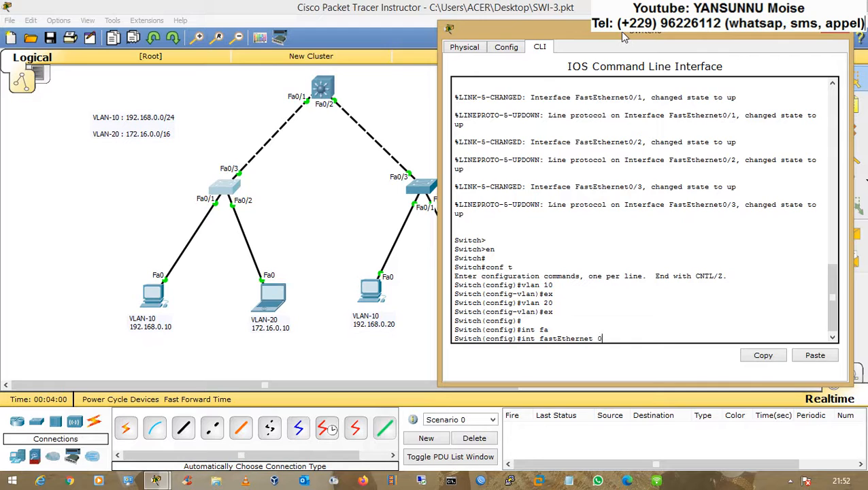
pyautogui.write('/1')
pyautogui.press('Return')
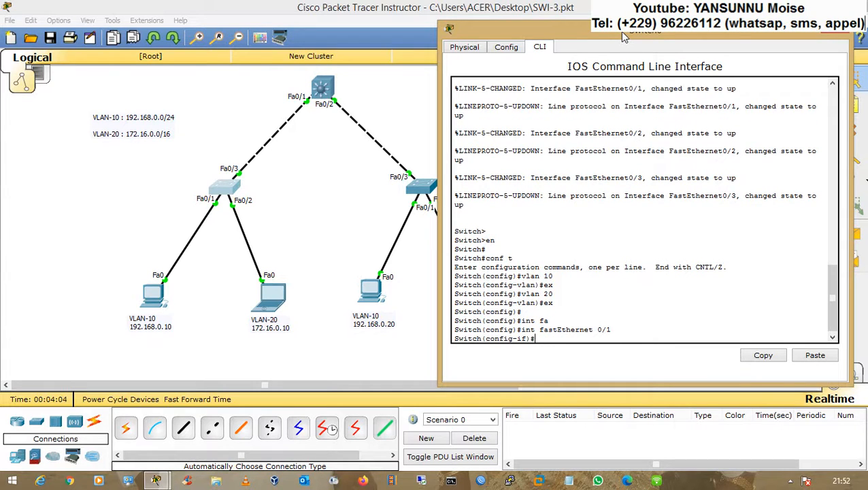
pyautogui.write('sw')
pyautogui.press('Tab')
pyautogui.write('a')
pyautogui.press('Tab')
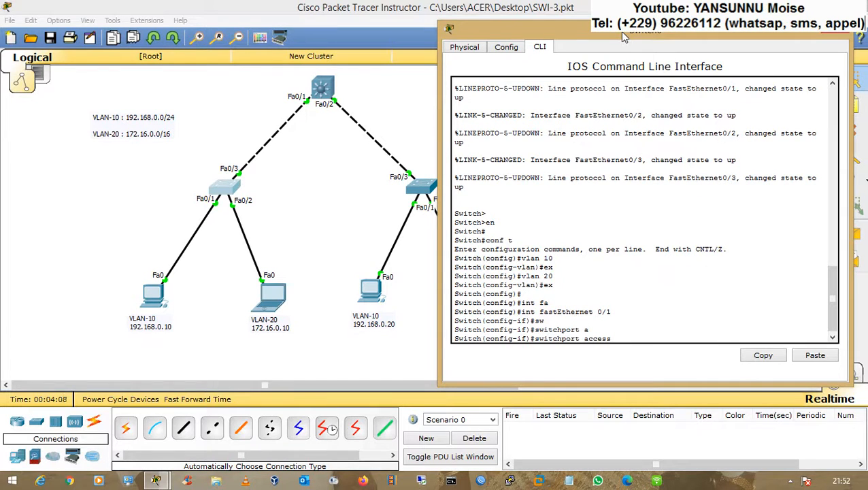
pyautogui.write('vlan 10')
pyautogui.press('Return')
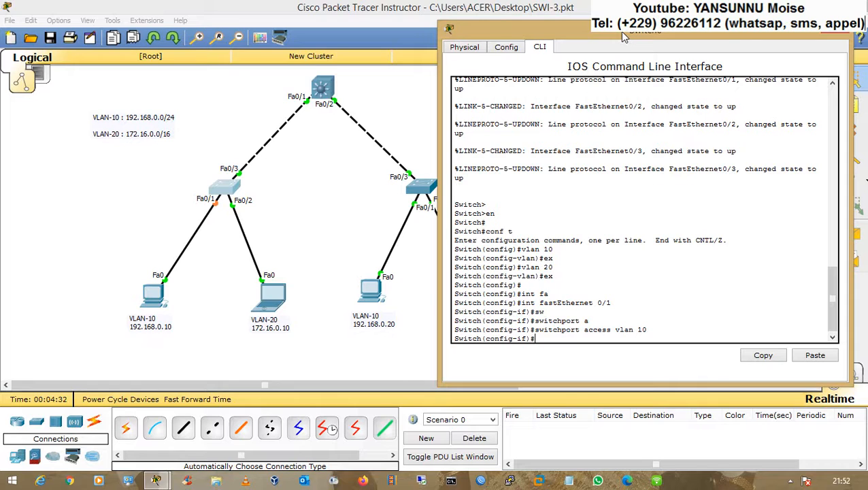
# Assign interface FastEthernet 0/2 of Switch0 to access VLAN 20.
pyautogui.write('int fastEthernet 0/2')
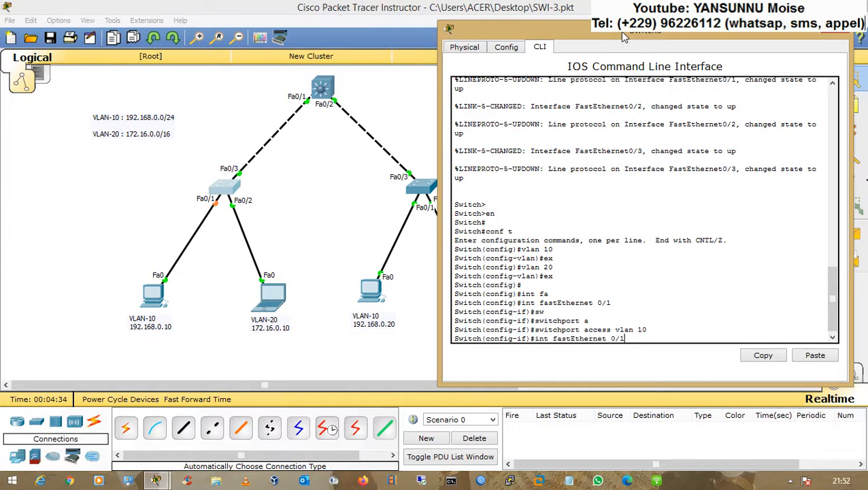
pyautogui.press('Return')
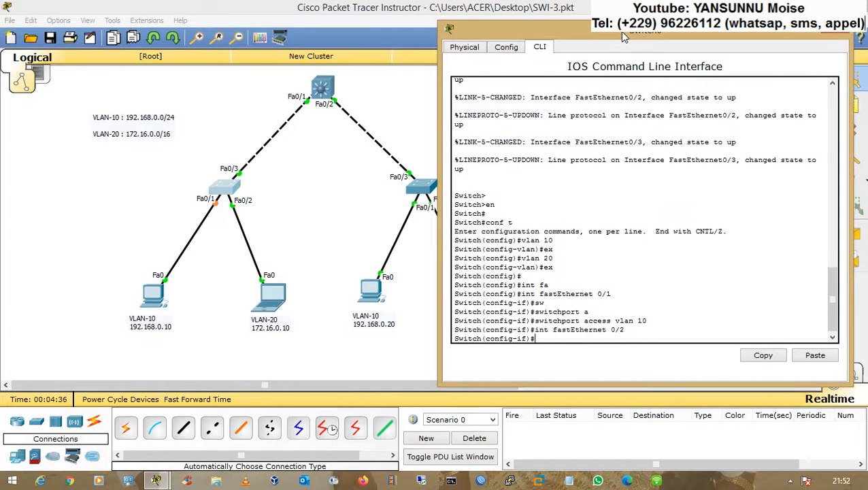
pyautogui.write('switchport access vlan 1')
pyautogui.press('BackSpace')
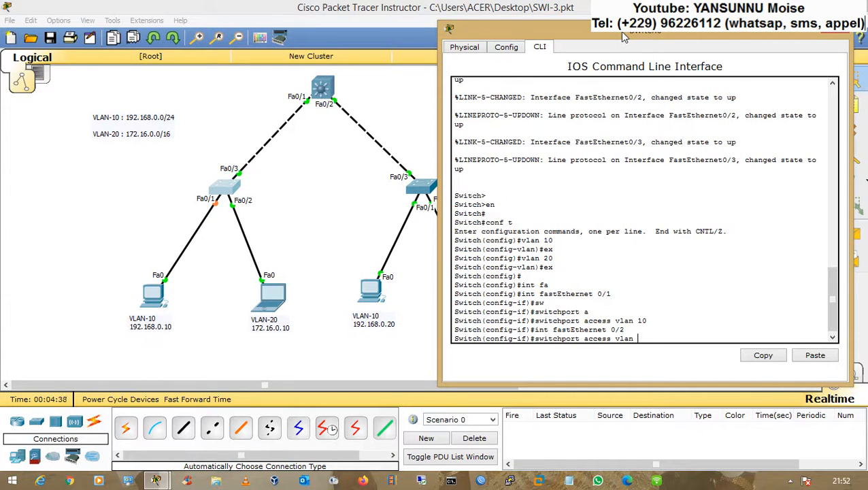
pyautogui.write('20')
pyautogui.press('Return')
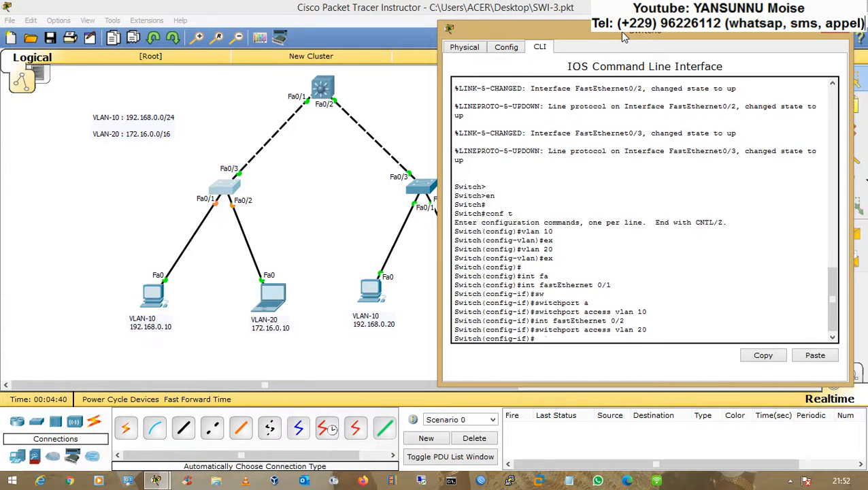
# Set interface FastEthernet 0/3 of Switch0 to trunk mode and close the switch's window.
pyautogui.write('int fa 0/3')
pyautogui.press('Return')
pyautogui.write('sw')
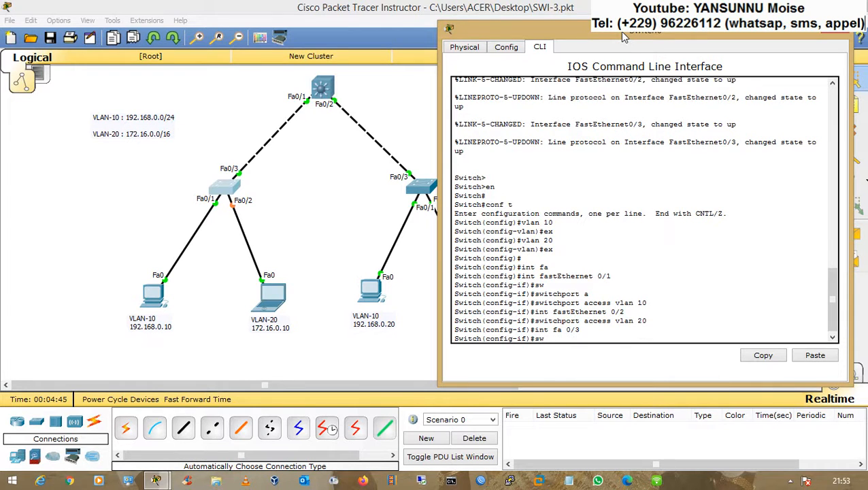
pyautogui.press('Tab')
pyautogui.write('mo')
pyautogui.press('Tab')
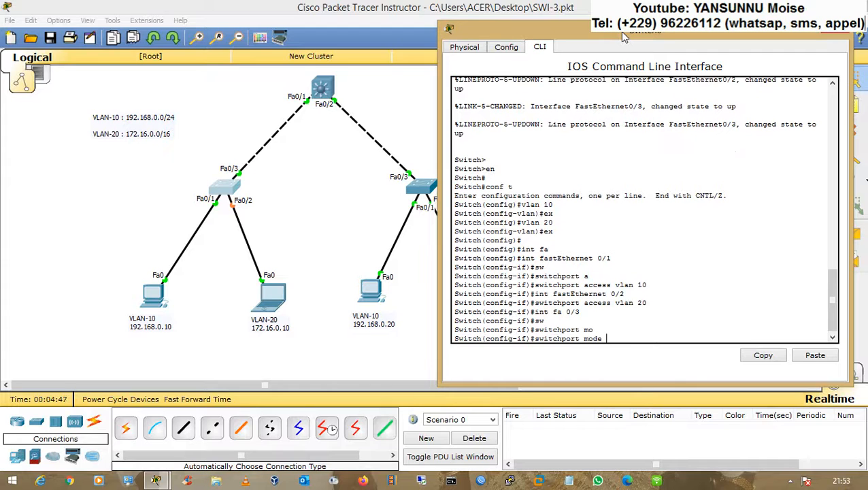
pyautogui.write('tr')
pyautogui.press('Tab')
pyautogui.press('Return')
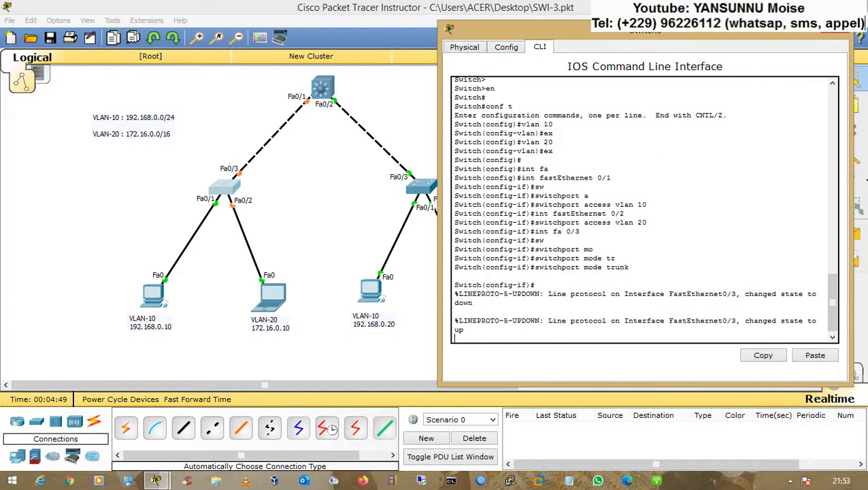
pyautogui.click(836, 30)
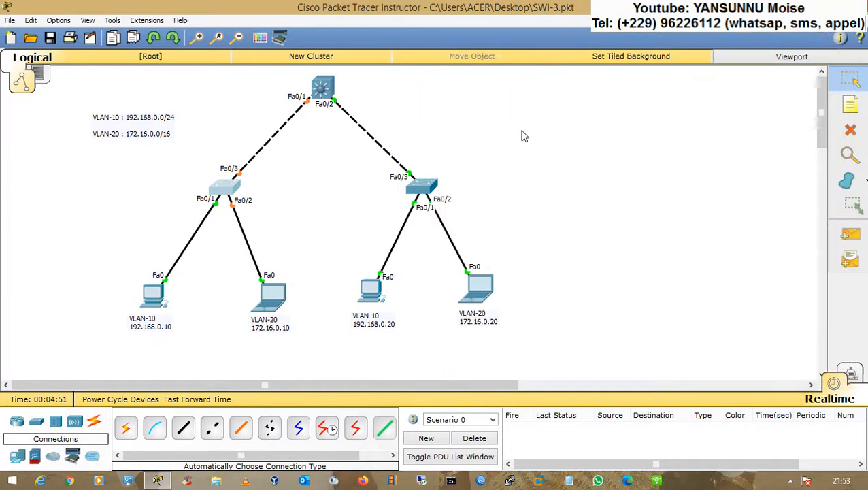
# Open the command line of the right access switch, Switch1, and enter global configuration mode.
pyautogui.click(419, 191)
pyautogui.moveTo(419, 86); pyautogui.dragTo(485, 69)
pyautogui.press('Return')
pyautogui.press('Return')
pyautogui.write('en')
pyautogui.press('Return')
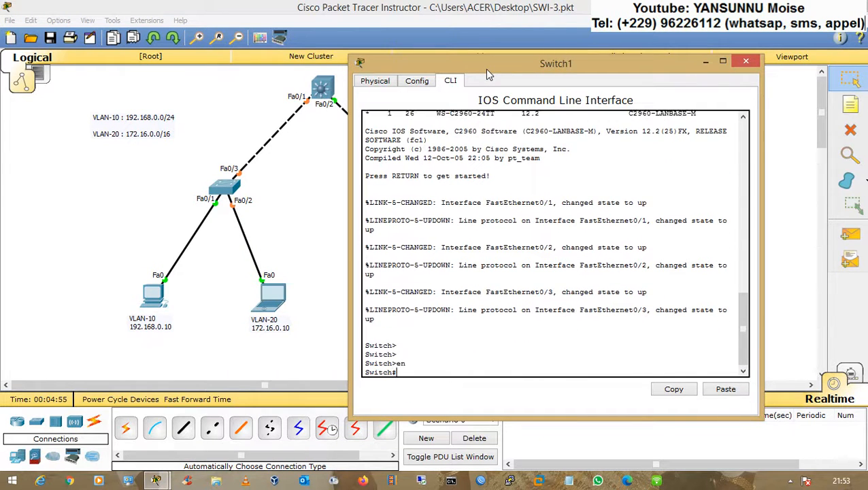
pyautogui.write('conf t')
pyautogui.press('Return')
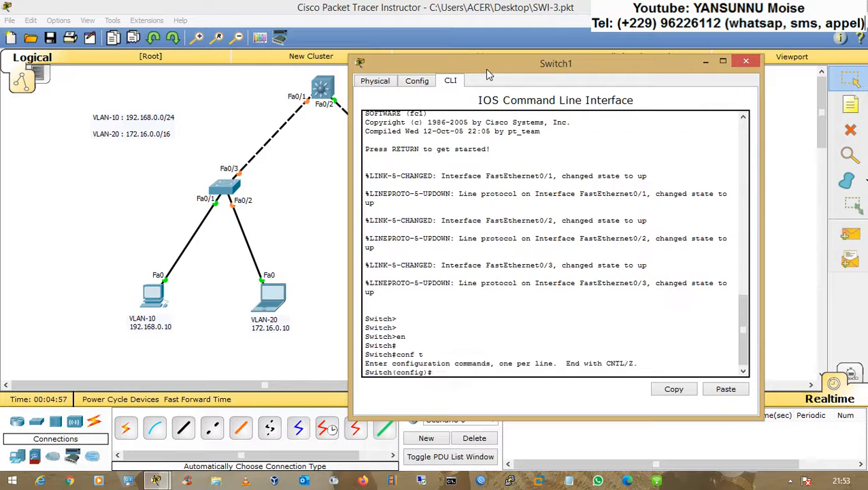
# Create VLAN 10 and VLAN 20 on Switch1 and return to global configuration mode.
pyautogui.write('vlan 10')
pyautogui.press('Return')
pyautogui.write('ex')
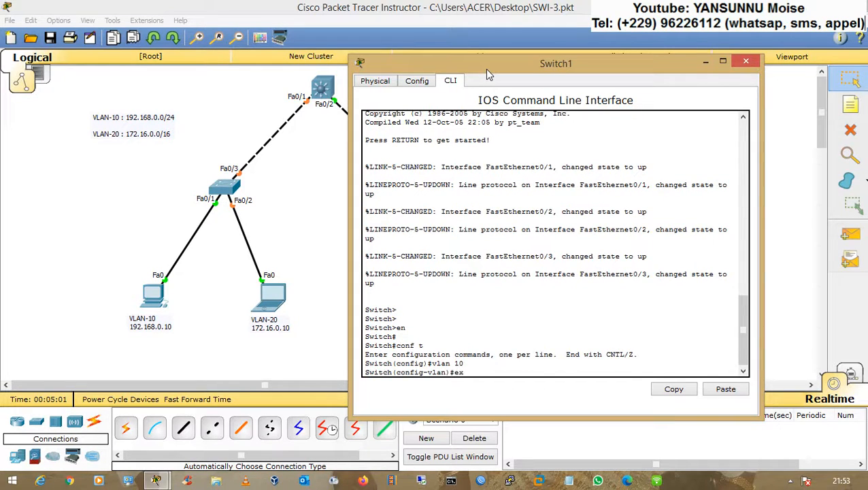
pyautogui.press('Return')
pyautogui.write('vlan')
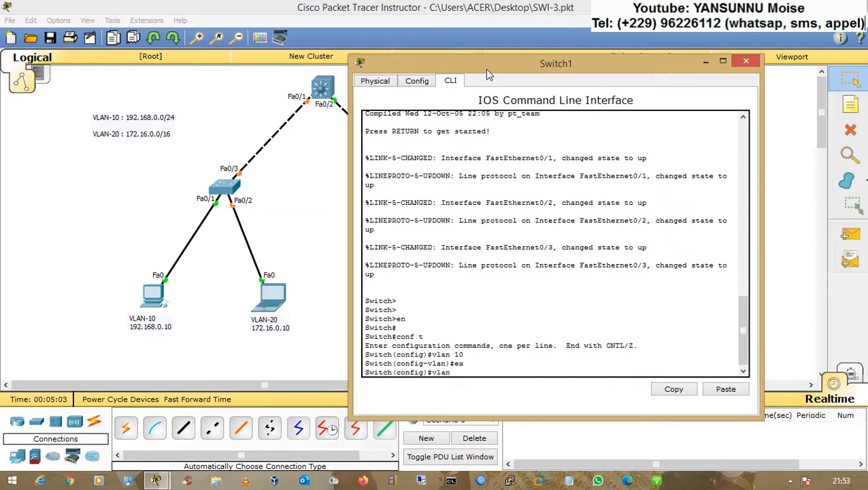
pyautogui.write(' 20')
pyautogui.press('Return')
pyautogui.write('ex')
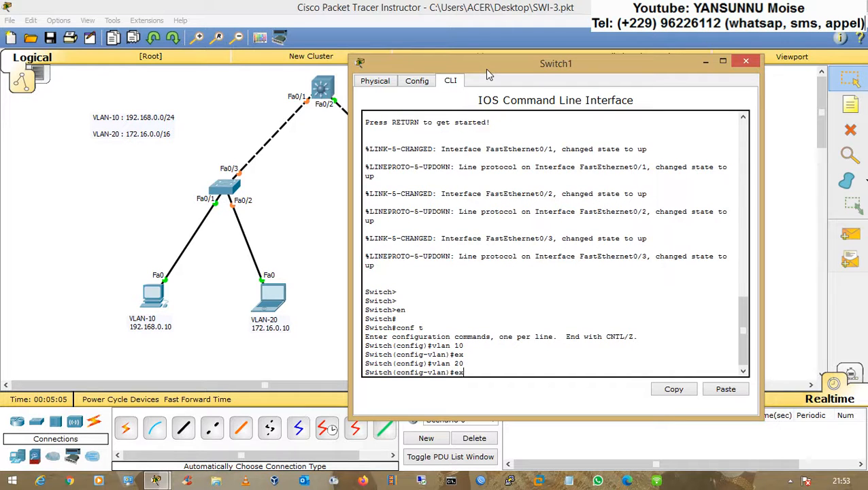
pyautogui.press('Return')
# Assign interface FastEthernet 0/1 of Switch1 to access VLAN 10.
pyautogui.write('int fa 0/1')
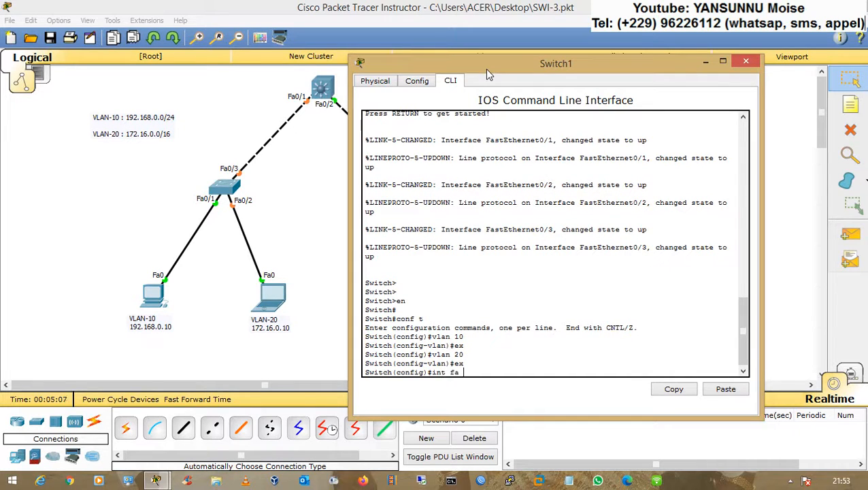
pyautogui.press('Return')
pyautogui.write('sw')
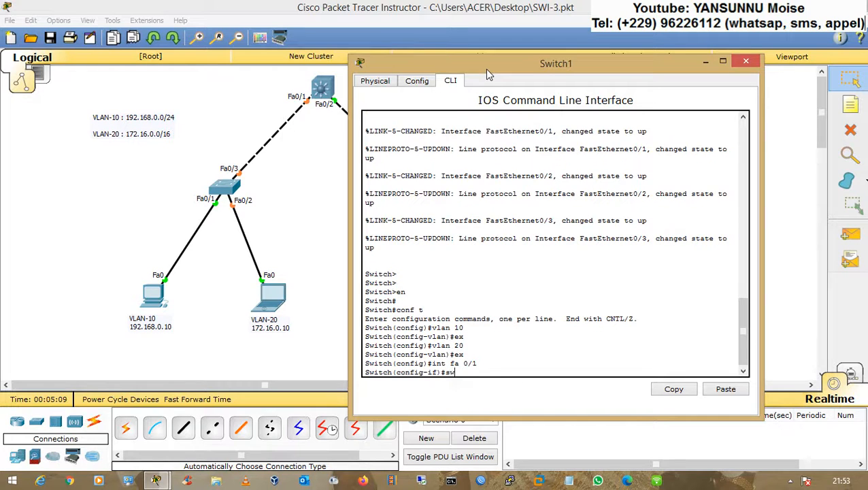
pyautogui.press('Tab')
pyautogui.write('a')
pyautogui.press('Tab')
pyautogui.write('v')
pyautogui.press('Tab')
pyautogui.write('10')
pyautogui.press('Return')
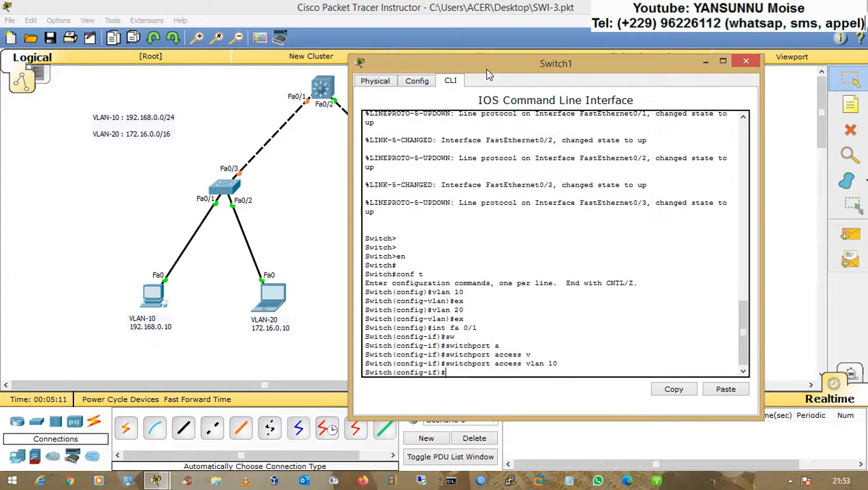
# Assign interface FastEthernet 0/2 of Switch1 to access VLAN 20.
pyautogui.write('int fa 0/2')
pyautogui.press('Return')
pyautogui.press('Up')
pyautogui.press('Up')
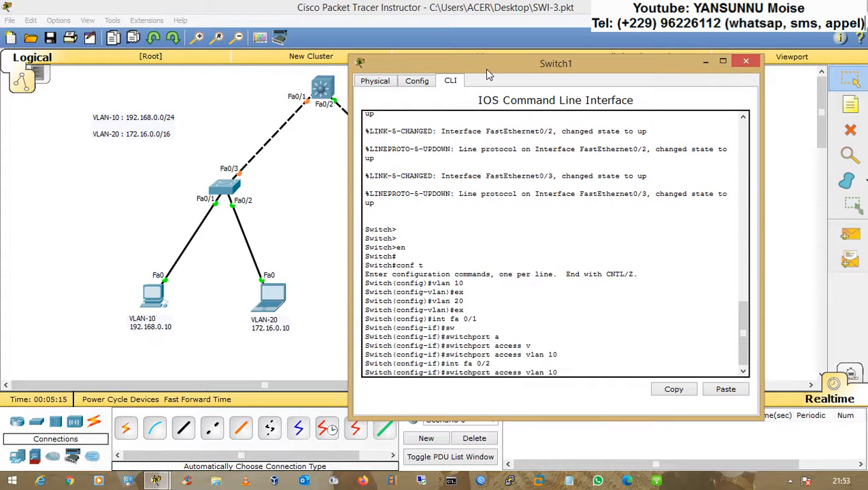
pyautogui.press('BackSpace')
pyautogui.press('BackSpace')
pyautogui.write('20')
pyautogui.press('Return')
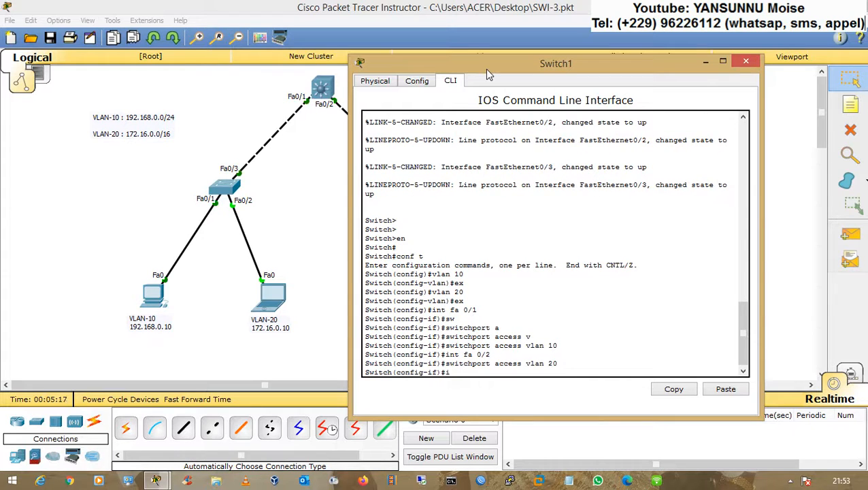
# Set interface FastEthernet 0/3 of Switch1 to trunk mode and close the switch's window.
pyautogui.write('int fa')
pyautogui.moveTo(494, 67); pyautogui.dragTo(618, 55)
pyautogui.write('0')
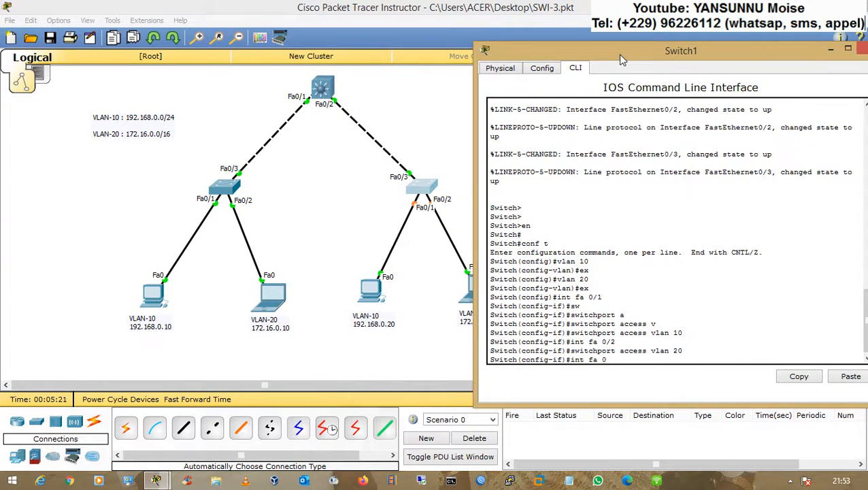
pyautogui.write('/3')
pyautogui.press('Return')
pyautogui.write('sw')
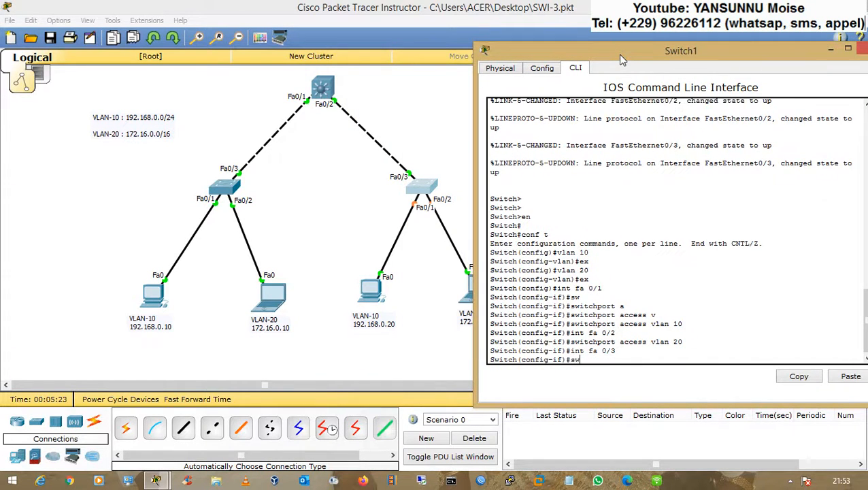
pyautogui.press('Tab')
pyautogui.write('mo')
pyautogui.press('Tab')
pyautogui.write('tr')
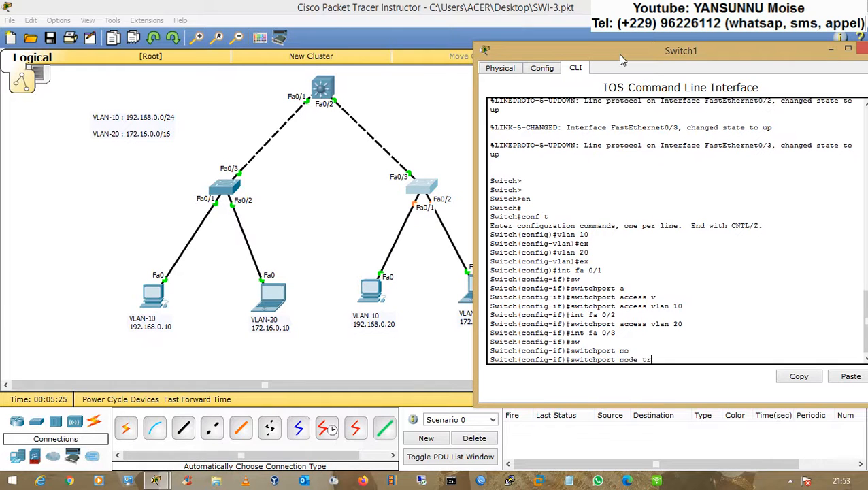
pyautogui.press('Tab')
pyautogui.press('Return')
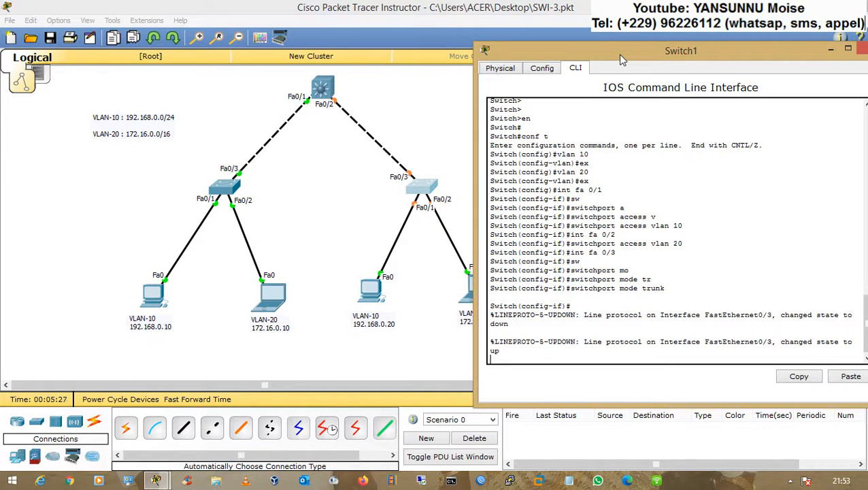
pyautogui.moveTo(747, 54); pyautogui.dragTo(716, 46)
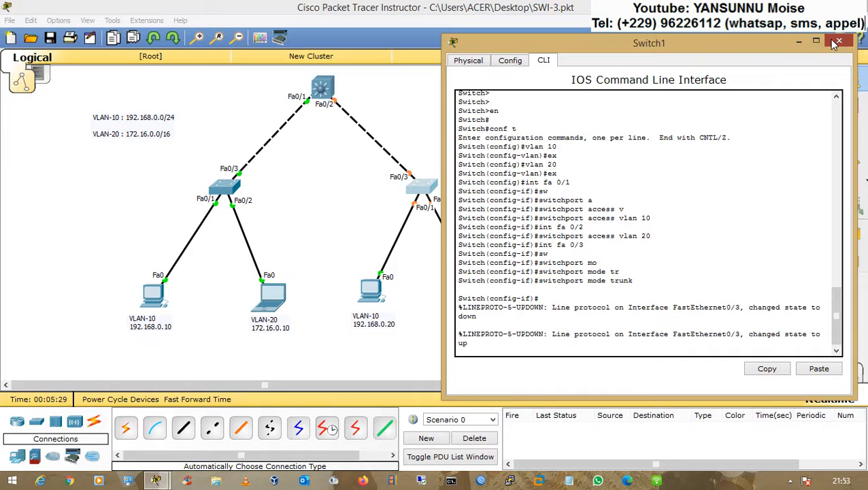
pyautogui.click(836, 41)
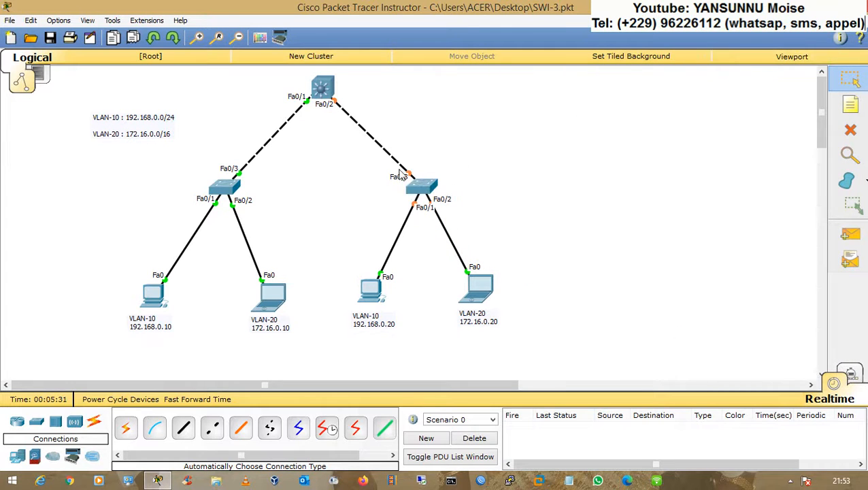
# Open the command line of the multilayer switch, Multilayer Switch0, and enter global configuration mode.
pyautogui.moveTo(380, 168); pyautogui.dragTo(458, 189)
pyautogui.click(498, 191)
pyautogui.click(323, 87)
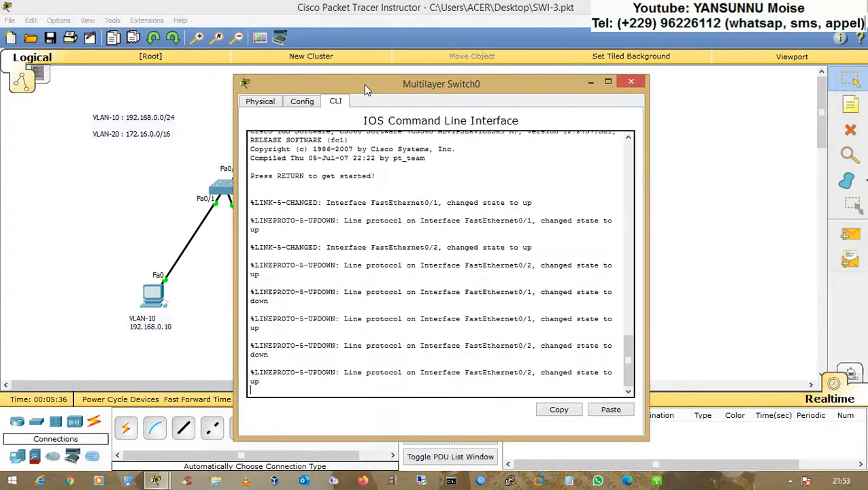
pyautogui.moveTo(382, 83); pyautogui.dragTo(576, 37)
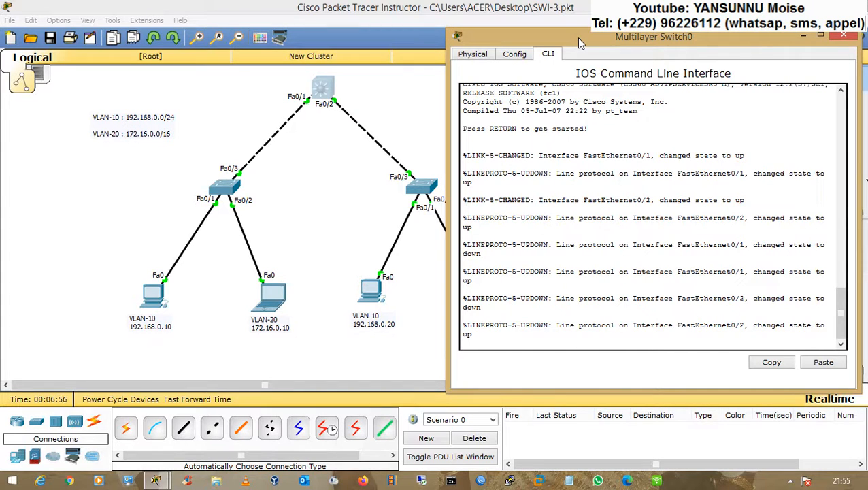
pyautogui.press('Return')
pyautogui.press('Return')
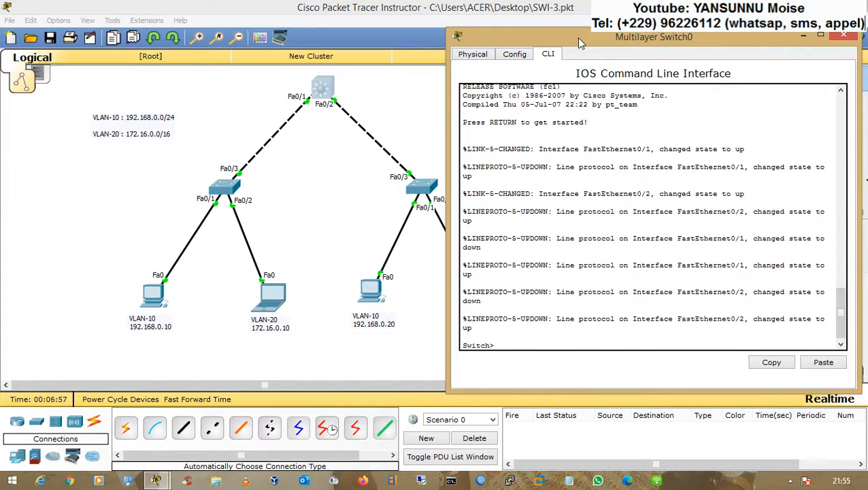
pyautogui.write('en')
pyautogui.press('Return')
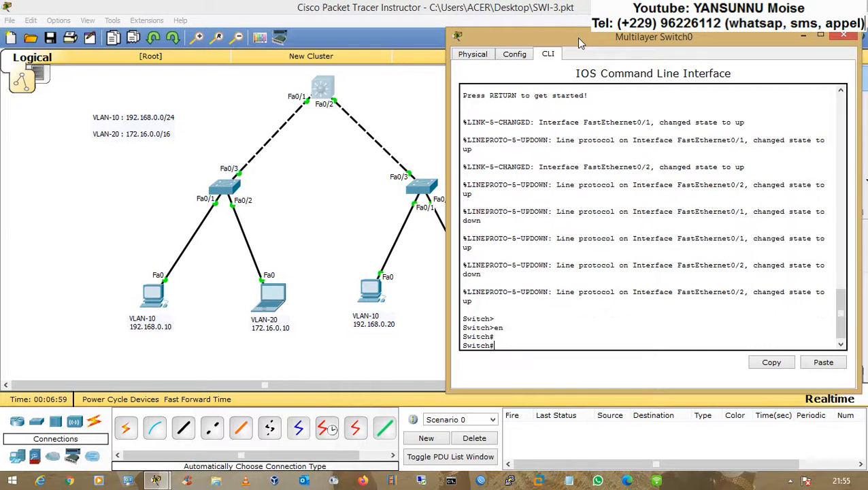
pyautogui.write('conf t')
pyautogui.press('Return')
# Give the VLAN 10 interface of the multilayer switch the IP address 192.168.0.254 with mask 255.255.255.0.
pyautogui.write('int')
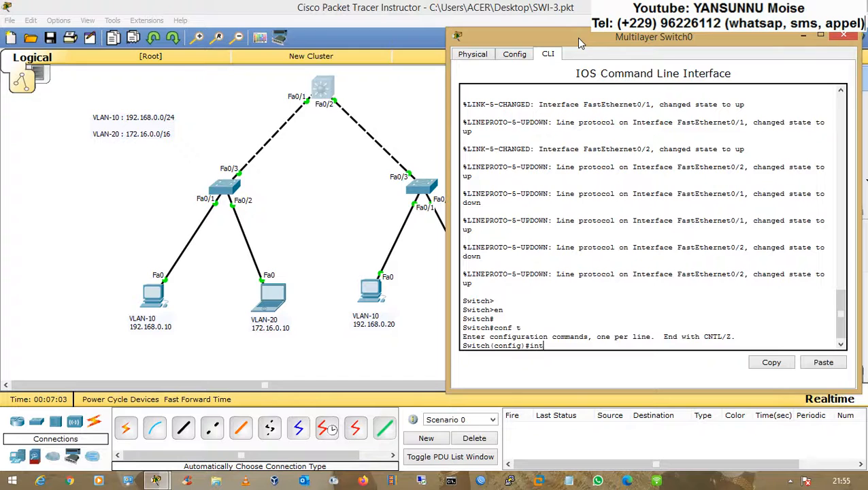
pyautogui.press('Tab')
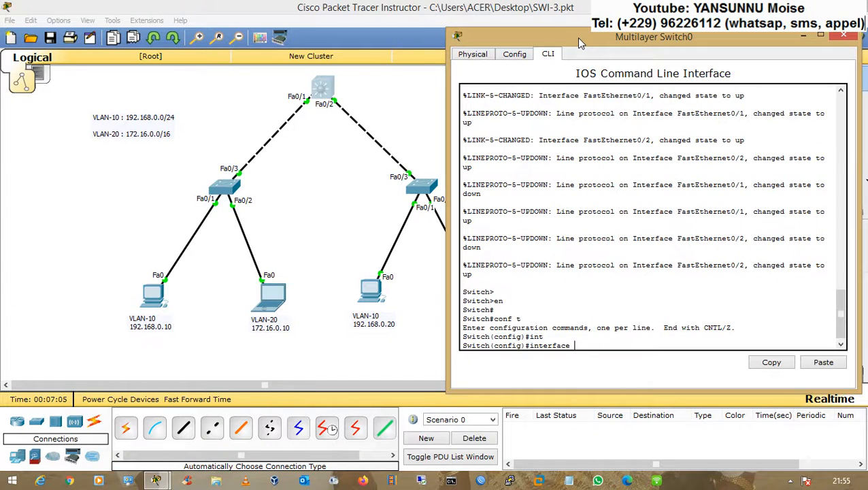
pyautogui.write('vlan 10')
pyautogui.press('Return')
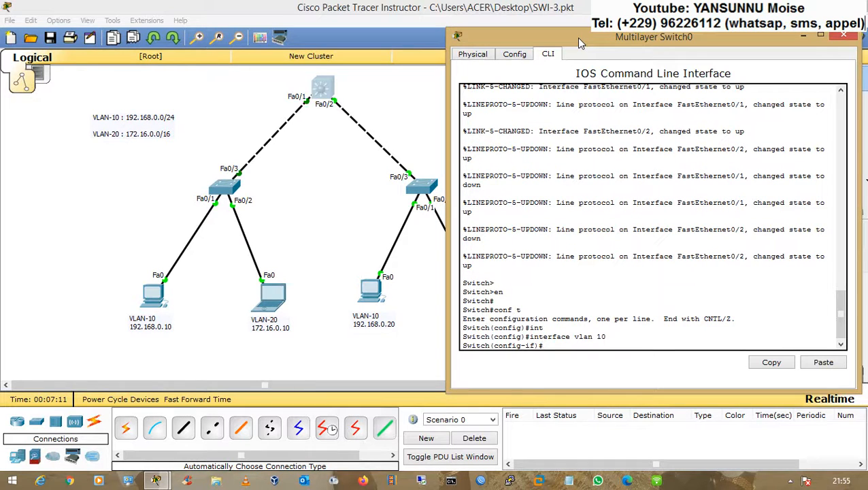
pyautogui.write('ip add')
pyautogui.press('Tab')
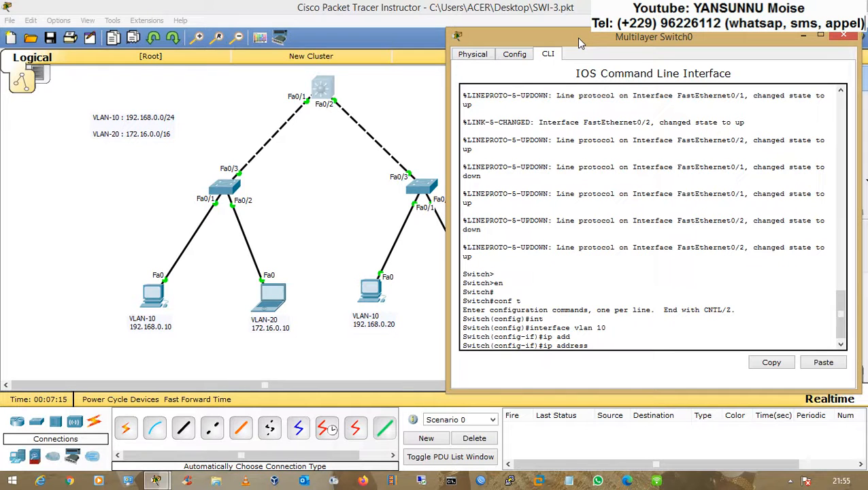
pyautogui.write('192.168.0.254 255.255.255.0')
pyautogui.press('Return')
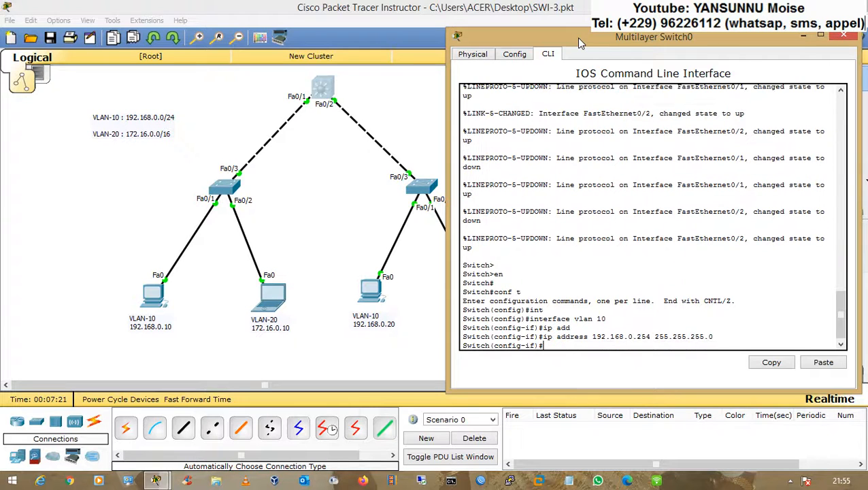
# Give the VLAN 20 interface of the multilayer switch the IP address 172.16.0.254 with mask 255.255.0.0.
pyautogui.press('Up')
pyautogui.press('Up')
pyautogui.press('BackSpace')
pyautogui.press('BackSpace')
pyautogui.write('20')
pyautogui.press('Return')
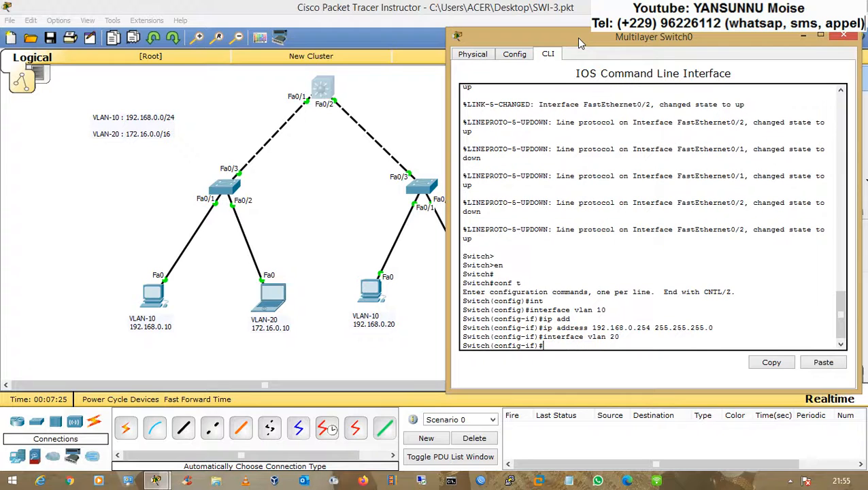
pyautogui.write('ip add')
pyautogui.press('Tab')
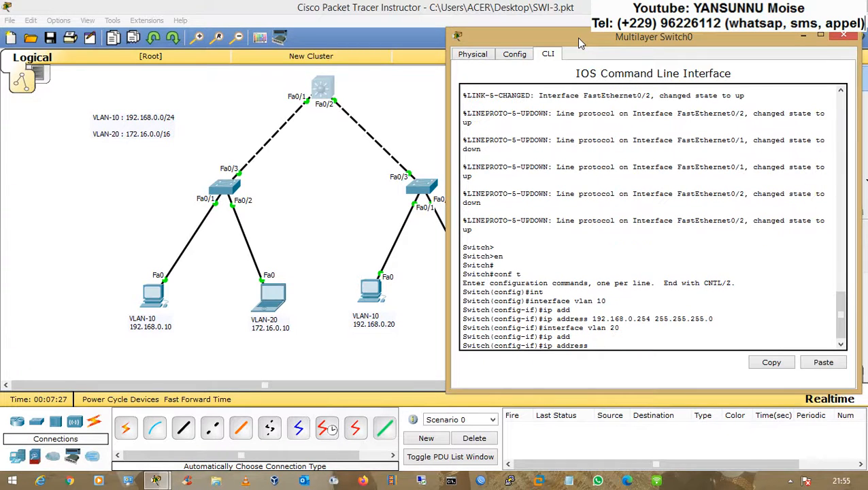
pyautogui.write('172.16.0.254 255.255.0.0')
pyautogui.press('Return')
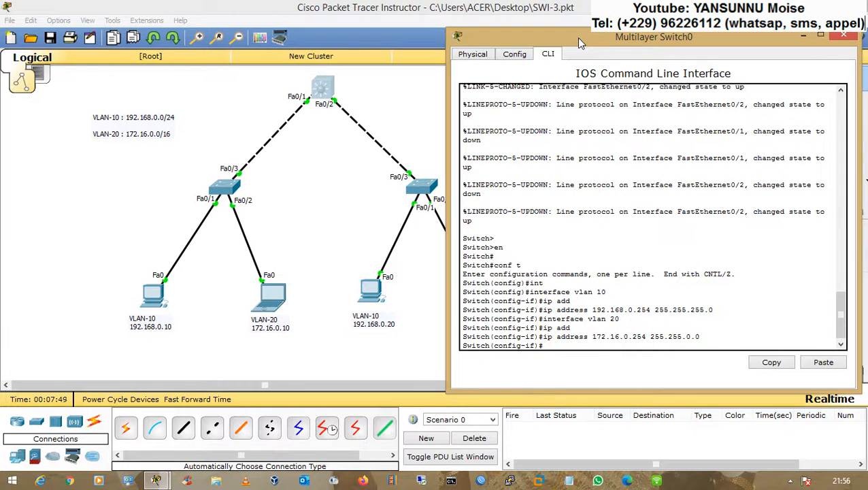
# Leave configuration mode on the multilayer switch and display its IP routing table.
pyautogui.write('end')
pyautogui.press('Return')
pyautogui.press('Return')
pyautogui.write('sh')
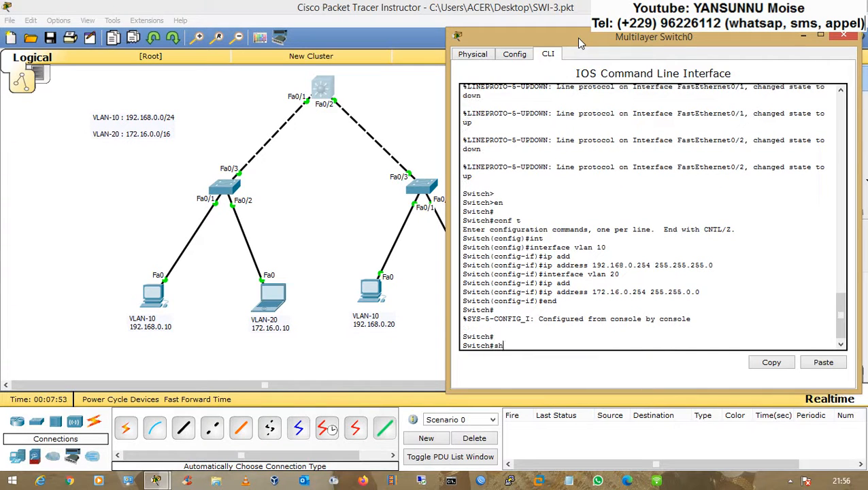
pyautogui.write(' ip route')
pyautogui.press('Return')
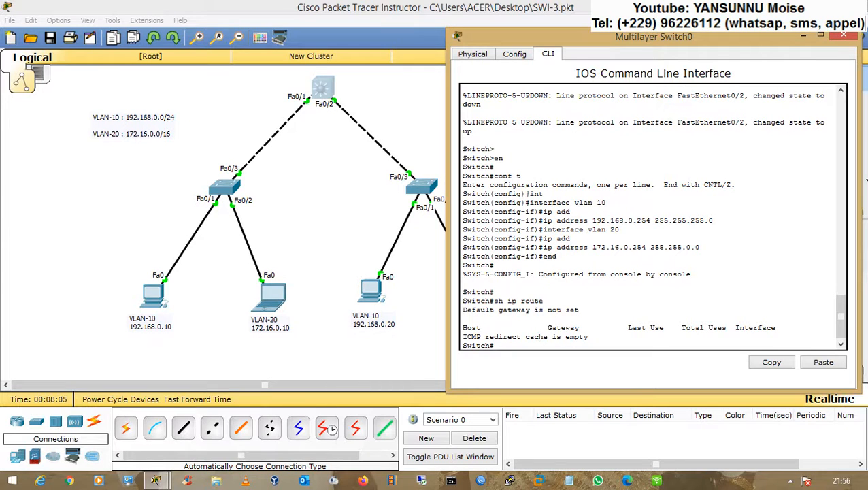
# Enable IP routing on the multilayer switch in global configuration mode and return to privileged mode.
pyautogui.write('conf t')
pyautogui.press('Return')
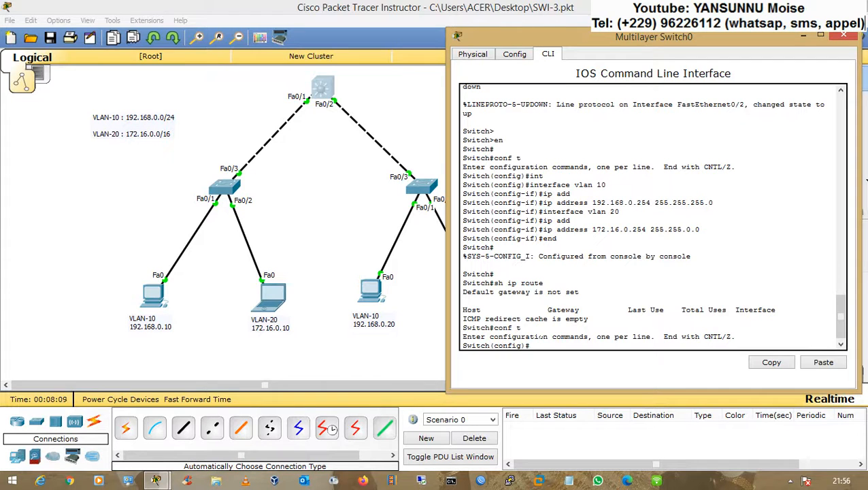
pyautogui.write('ip routing')
pyautogui.press('Return')
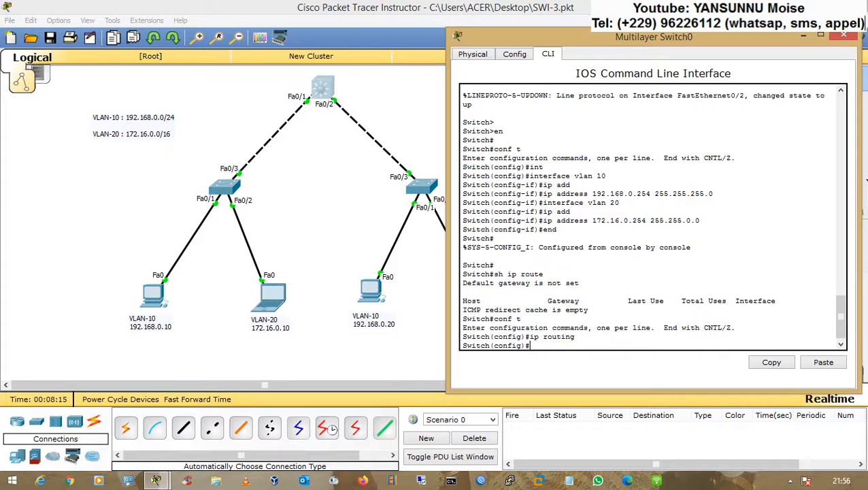
pyautogui.write('end')
pyautogui.press('Return')
pyautogui.press('Return')
pyautogui.press('Return')
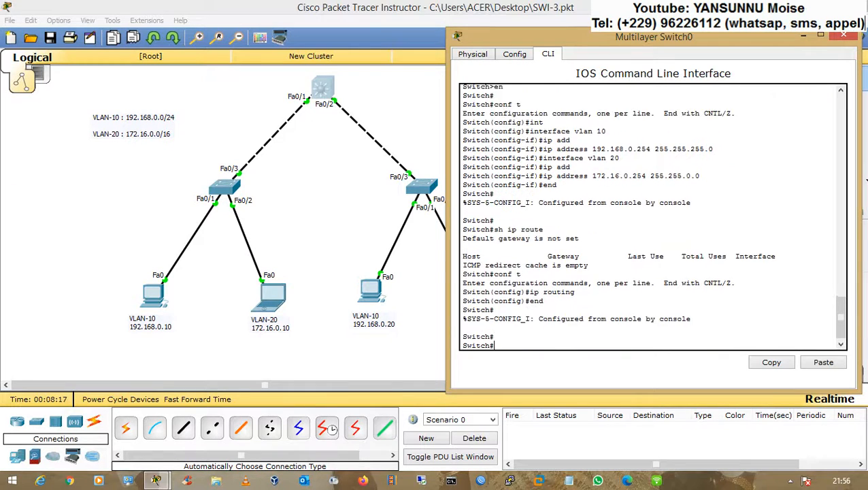
# Display the multilayer switch's IP routing table several times to check for the connected VLAN networks.
pyautogui.write('sh ip route')
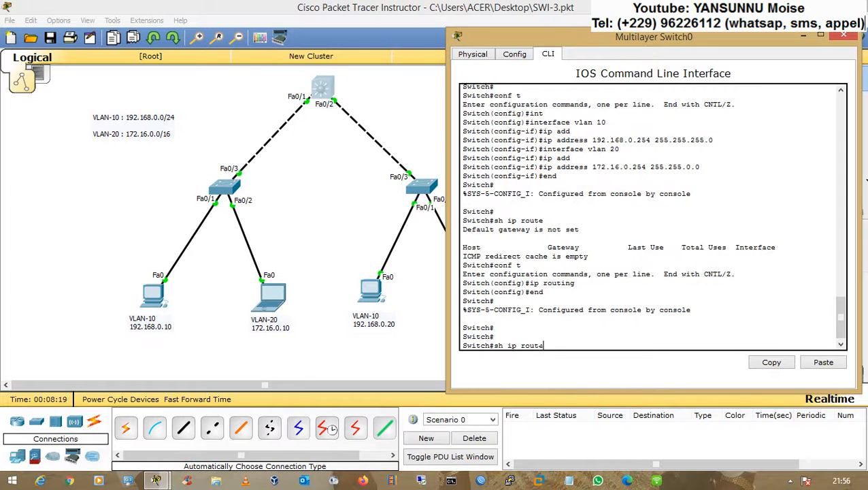
pyautogui.press('Return')
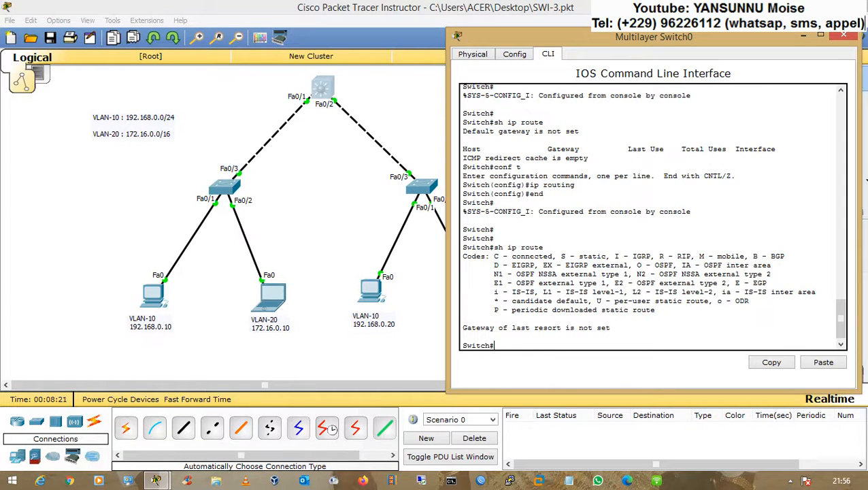
pyautogui.moveTo(535, 247); pyautogui.dragTo(627, 311)
pyautogui.click(628, 310)
pyautogui.press('Up')
pyautogui.press('Return')
pyautogui.press('Up')
pyautogui.press('Return')
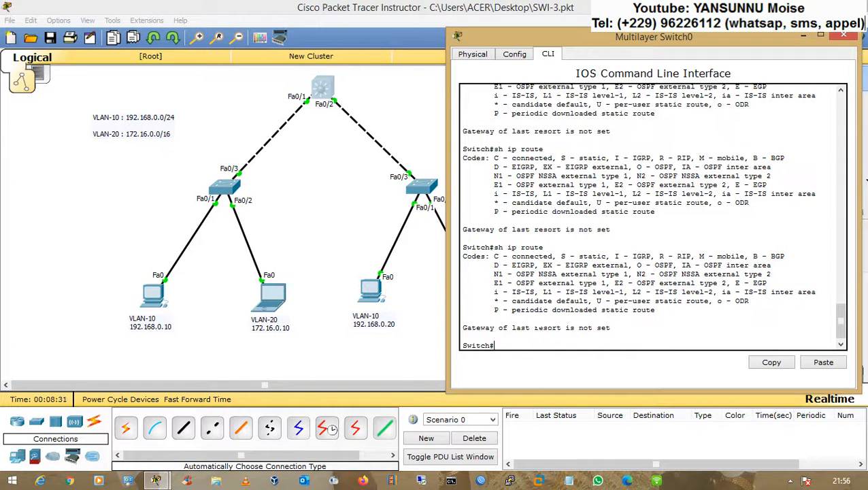
pyautogui.press('Up')
pyautogui.press('Return')
pyautogui.press('Up')
pyautogui.press('Return')
# Create VLAN 10 on the multilayer switch from global configuration mode and check the Vlan10 interface status messages.
pyautogui.write('conf t')
pyautogui.press('Return')
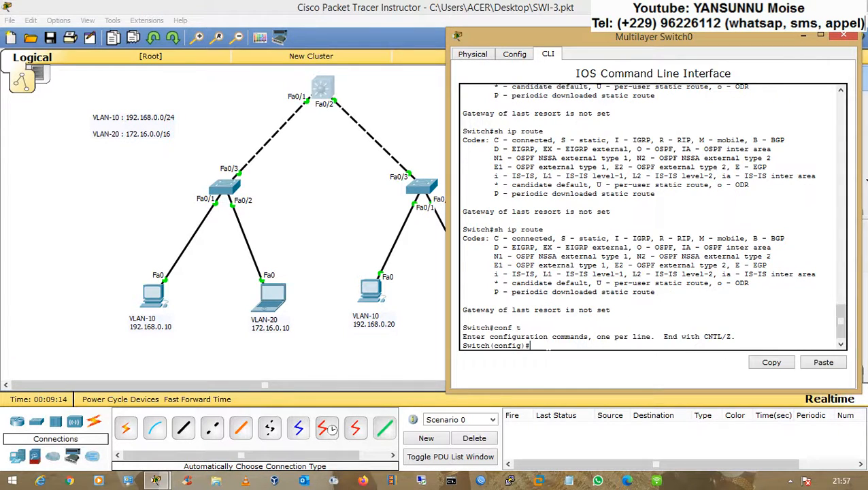
pyautogui.write('vlan 10')
pyautogui.press('Return')
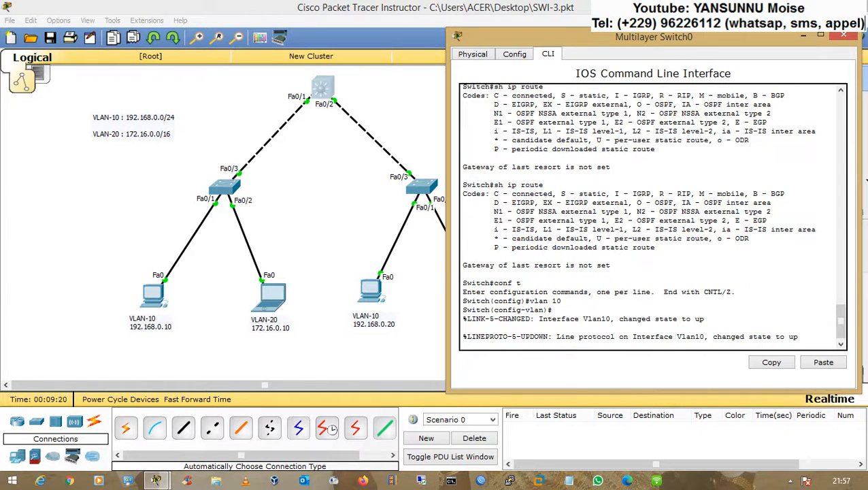
pyautogui.moveTo(562, 336); pyautogui.dragTo(705, 337)
pyautogui.click(705, 336)
pyautogui.moveTo(762, 336); pyautogui.dragTo(798, 337)
pyautogui.click(563, 301)
pyautogui.write('end')
pyautogui.press('BackSpace')
pyautogui.press('BackSpace')
pyautogui.press('BackSpace')
pyautogui.press('Return')
pyautogui.press('Return')
pyautogui.press('Return')
pyautogui.press('Return')
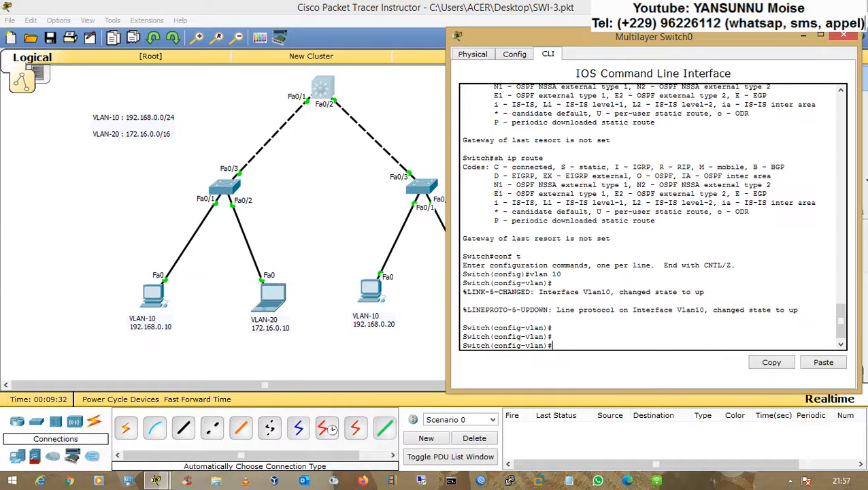
# Create VLAN 20 on the multilayer switch and check the Vlan20 interface status message.
pyautogui.write('end')
pyautogui.press('Up')
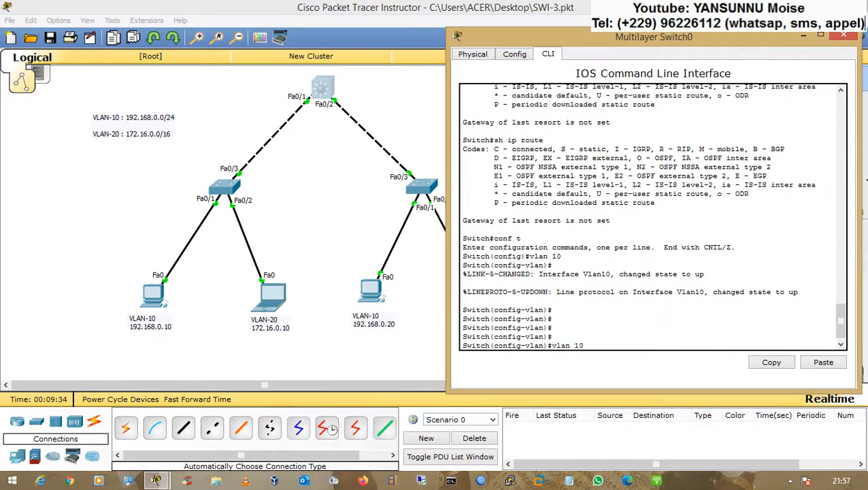
pyautogui.press('BackSpace')
pyautogui.press('BackSpace')
pyautogui.press('BackSpace')
pyautogui.press('BackSpace')
pyautogui.press('BackSpace')
pyautogui.press('BackSpace')
pyautogui.press('BackSpace')
pyautogui.write('end')
pyautogui.press('Up')
pyautogui.press('Down')
pyautogui.press('Down')
pyautogui.press('Down')
pyautogui.write('vlan 20')
pyautogui.press('Return')
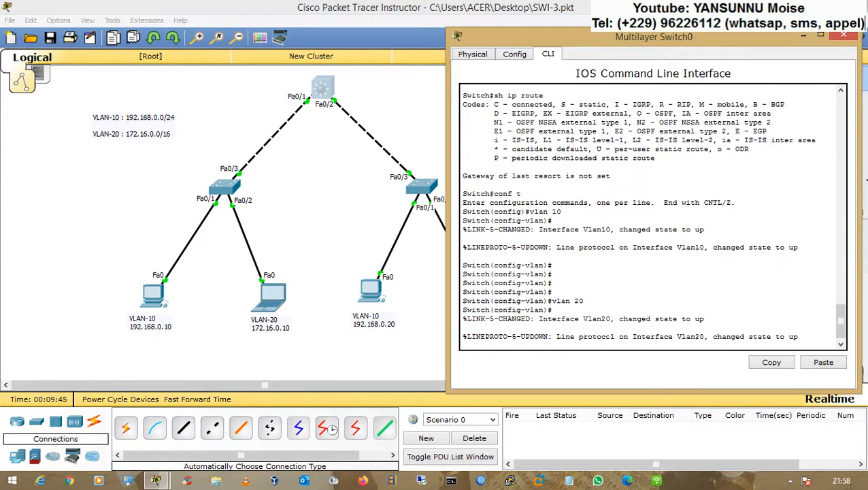
pyautogui.moveTo(604, 336); pyautogui.dragTo(706, 336)
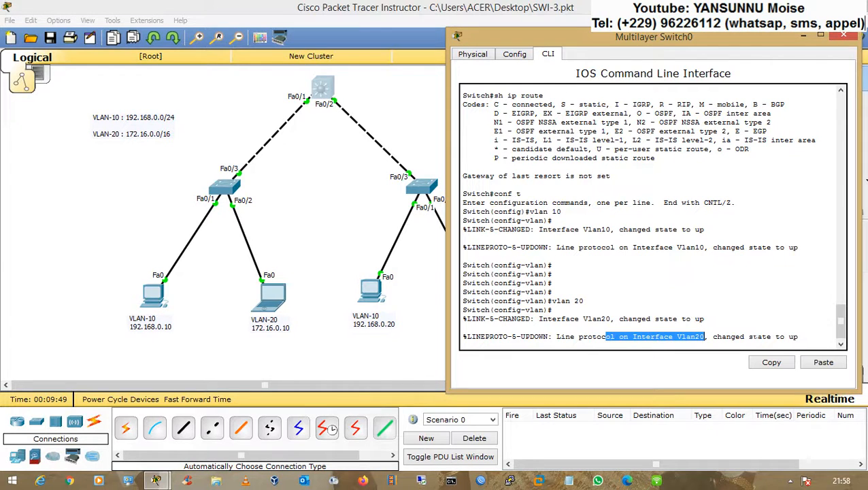
pyautogui.moveTo(752, 336); pyautogui.dragTo(798, 337)
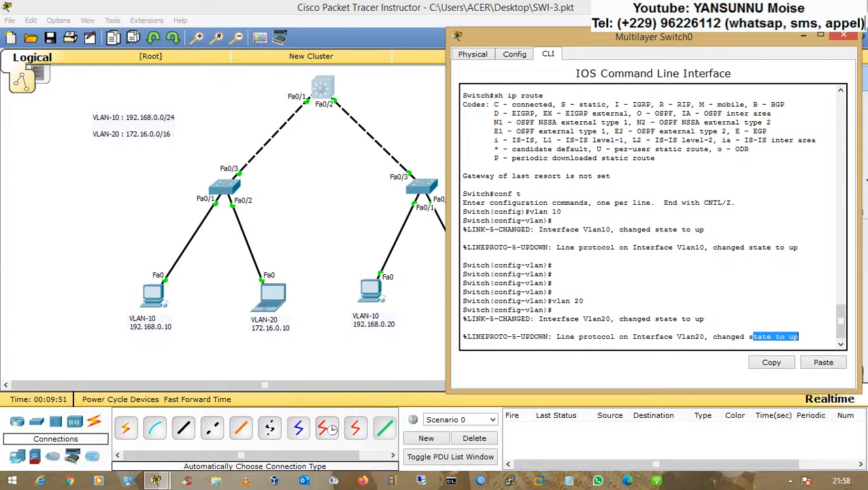
# Return the multilayer switch to privileged mode and display its IP routing table to check the connected VLAN networks.
pyautogui.press('Return')
pyautogui.press('Return')
pyautogui.press('Return')
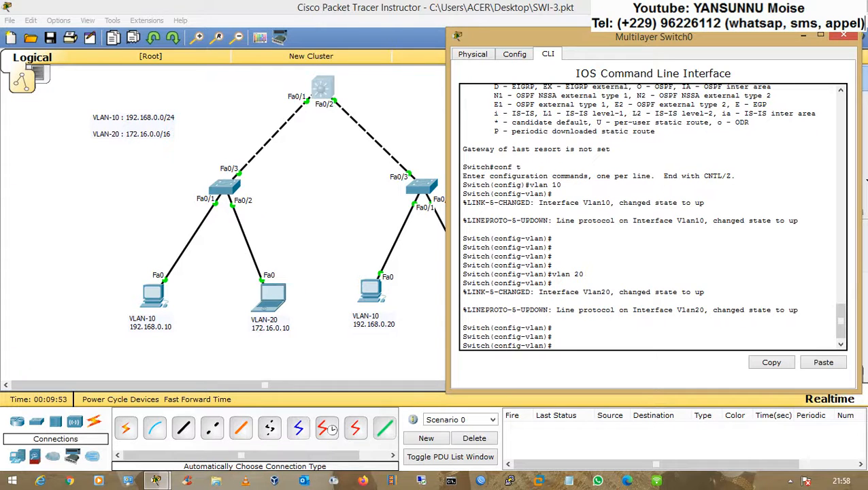
pyautogui.write('end')
pyautogui.press('Return')
pyautogui.press('Return')
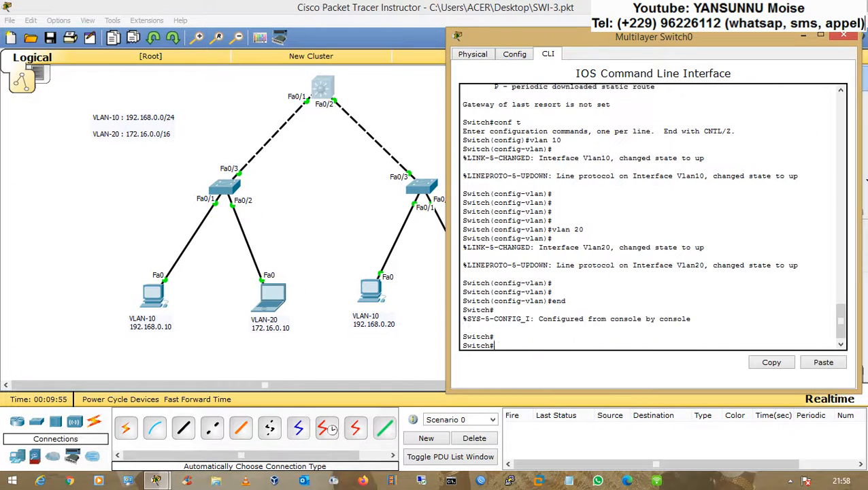
pyautogui.write('sh ip route')
pyautogui.press('Return')
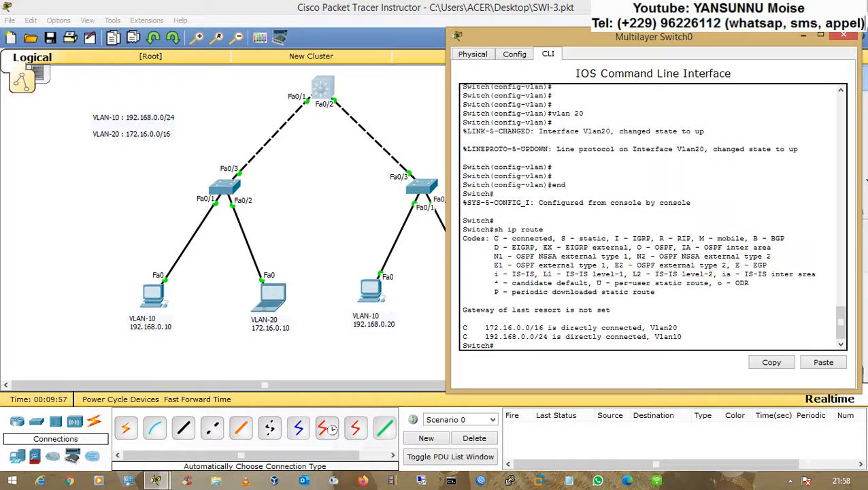
pyautogui.moveTo(468, 327); pyautogui.dragTo(463, 327)
pyautogui.moveTo(651, 328); pyautogui.dragTo(681, 337)
pyautogui.click(682, 337)
# Configure PC0 with static IP address 192.168.0.10, subnet mask 255.255.255.0 and default gateway 192.168.0.254.
pyautogui.click(303, 255)
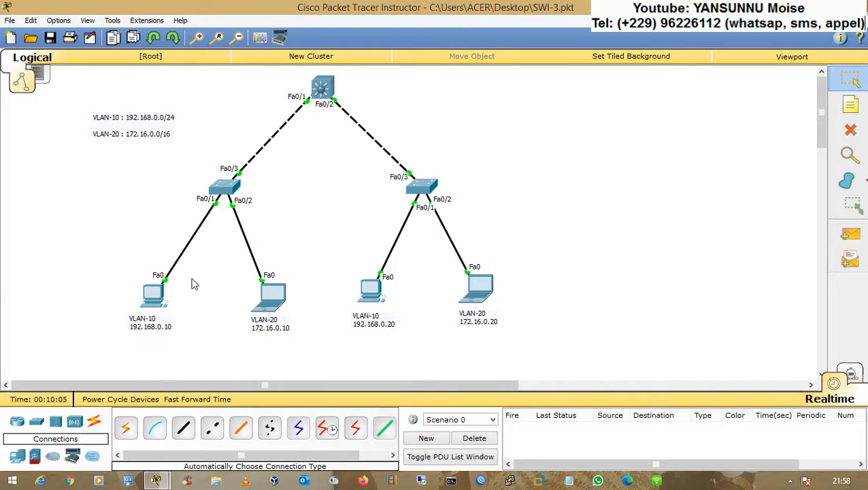
pyautogui.click(156, 292)
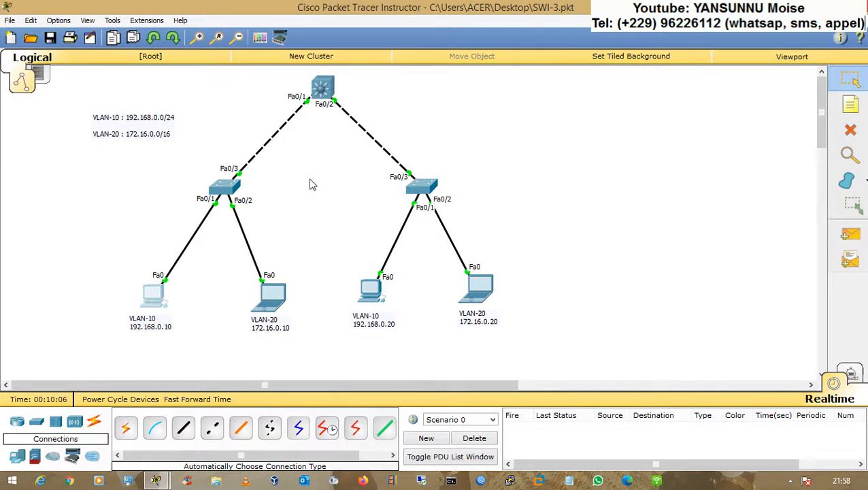
pyautogui.moveTo(342, 85); pyautogui.dragTo(516, 73)
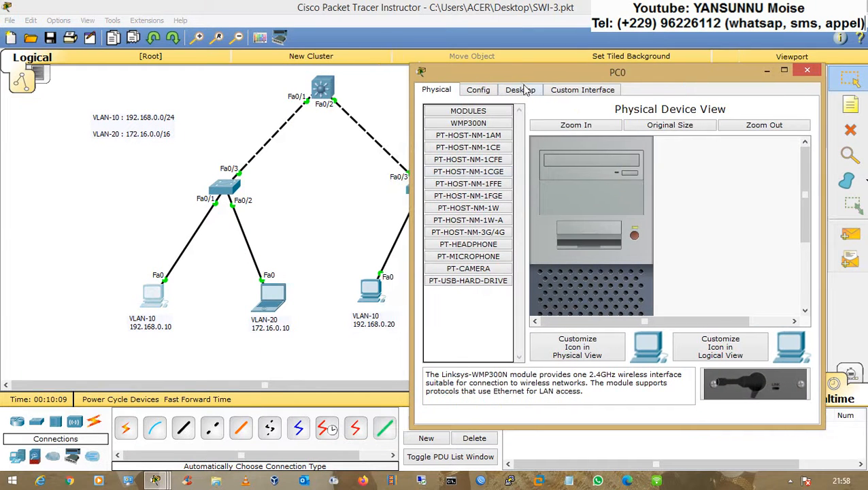
pyautogui.click(524, 90)
pyautogui.click(474, 126)
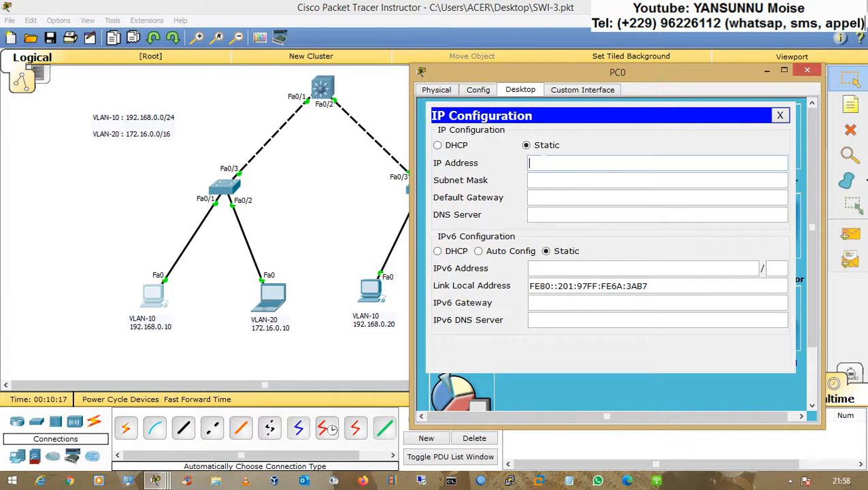
pyautogui.write('192.168.0.10')
pyautogui.press('Tab')
pyautogui.press('Tab')
pyautogui.write('192.168.0')
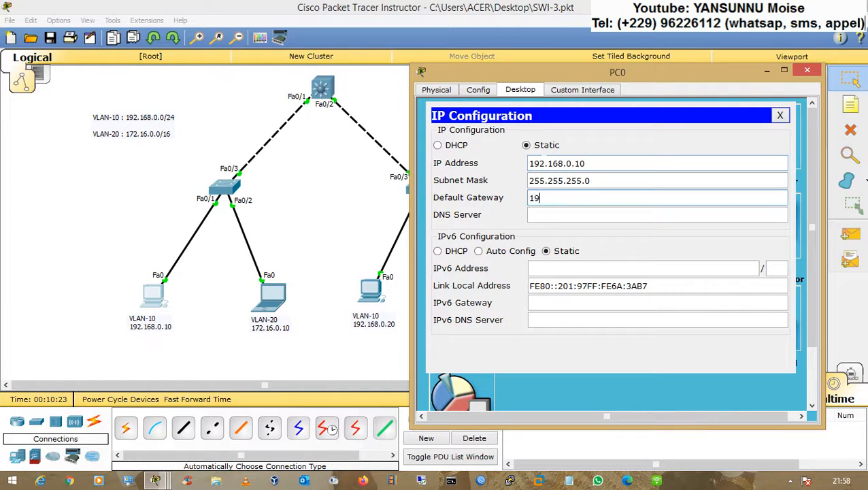
pyautogui.write('.254')
pyautogui.click(781, 116)
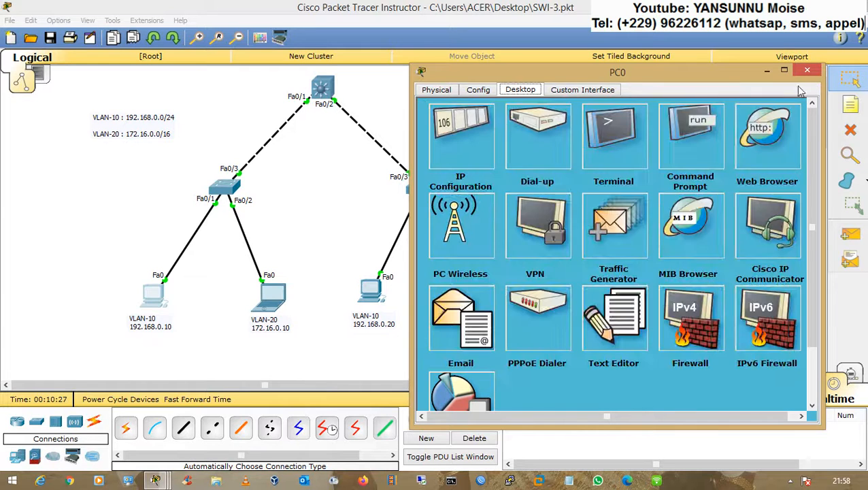
pyautogui.click(807, 70)
# Configure Laptop0 with static IP address 172.16.0.10, subnet mask 255.255.0.0 and default gateway 172.16.0.254.
pyautogui.click(276, 299)
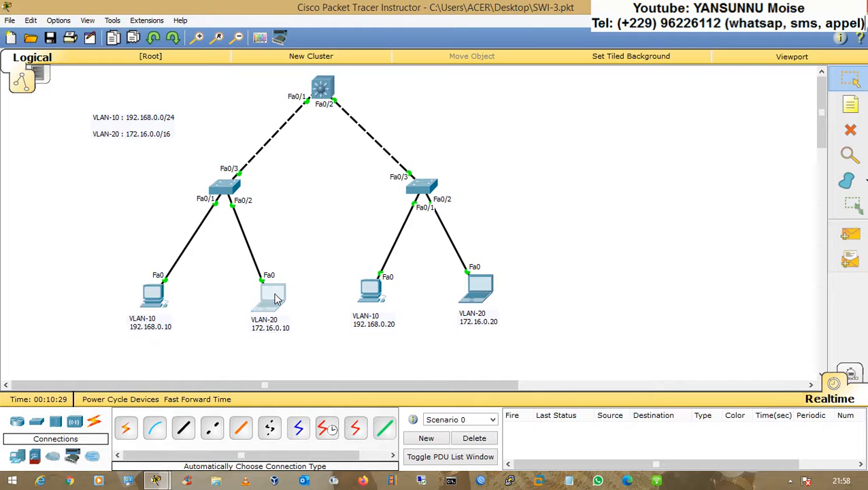
pyautogui.click(344, 101)
pyautogui.click(306, 144)
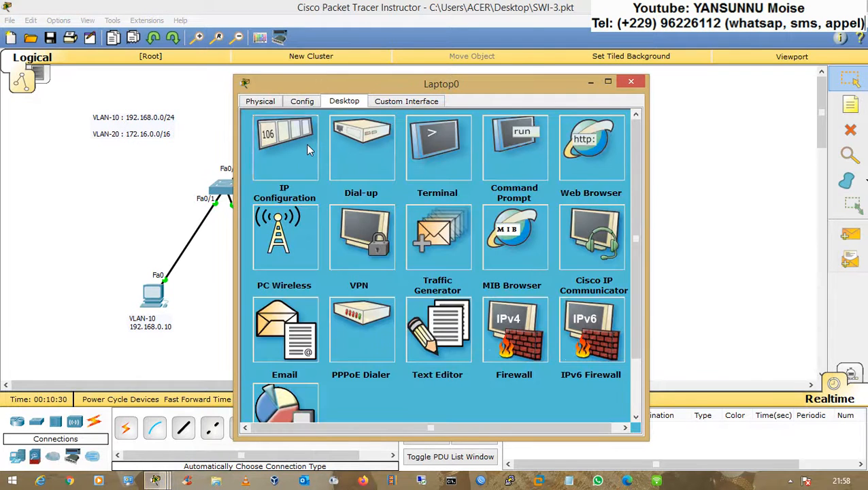
pyautogui.write('172.')
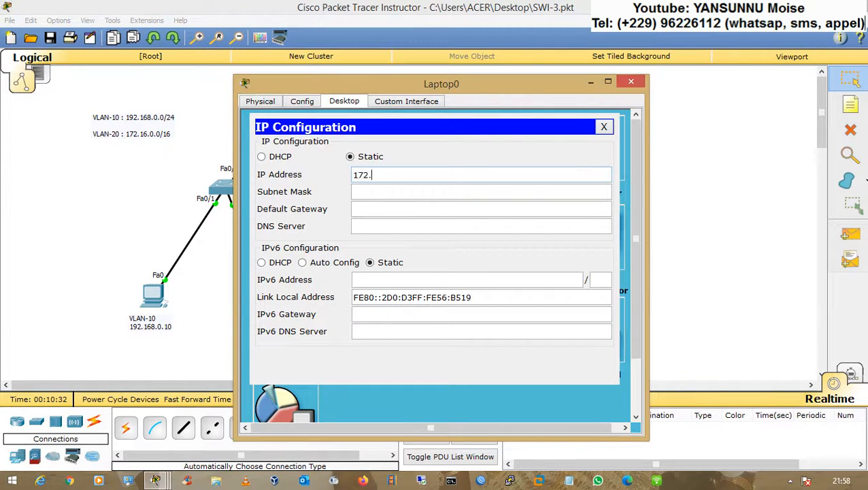
pyautogui.write('16.0.10')
pyautogui.press('Tab')
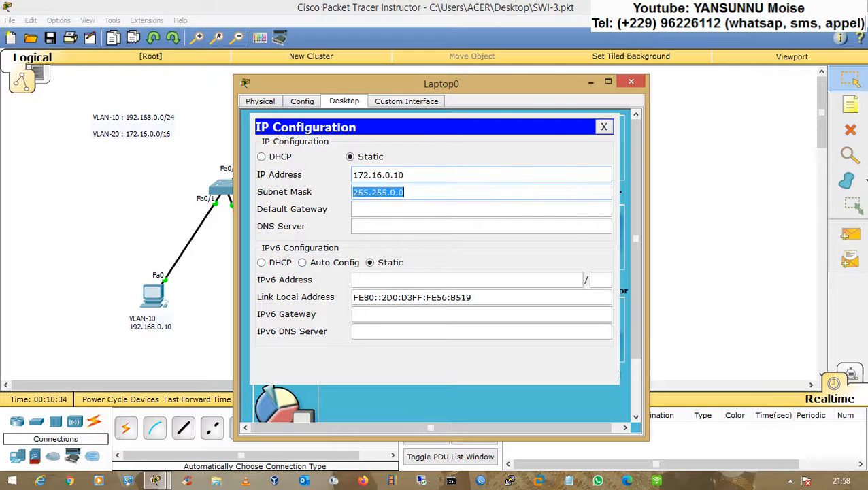
pyautogui.press('Tab')
pyautogui.write('172.')
pyautogui.write('16.0')
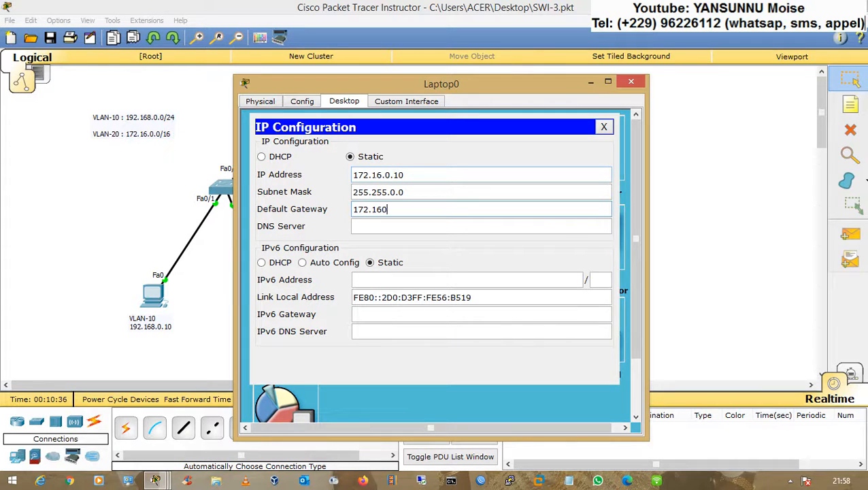
pyautogui.press('BackSpace')
pyautogui.write('.0.254')
pyautogui.click(605, 126)
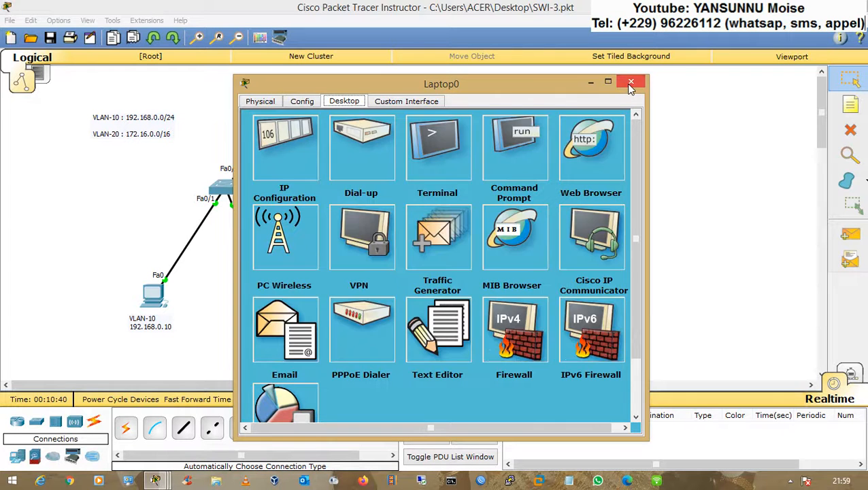
pyautogui.click(630, 82)
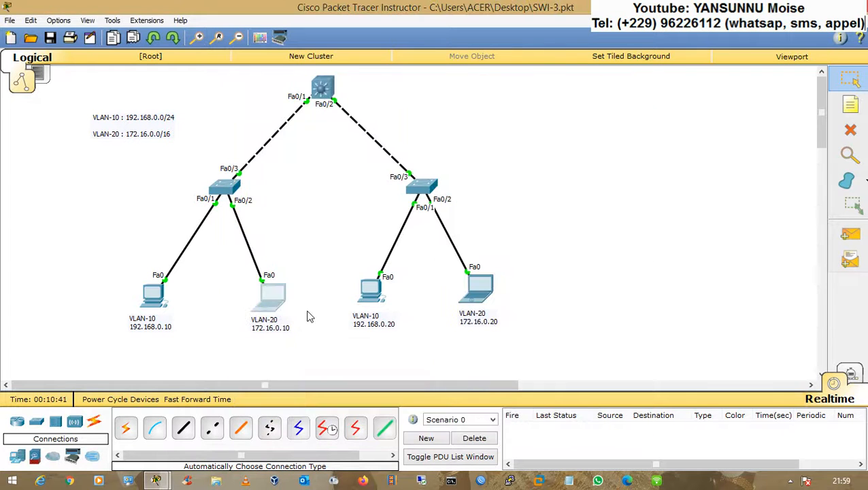
# Configure PC1 with static IP address 192.168.0.20, subnet mask 255.255.255.0 and default gateway 192.168.0.254.
pyautogui.click(371, 292)
pyautogui.click(344, 103)
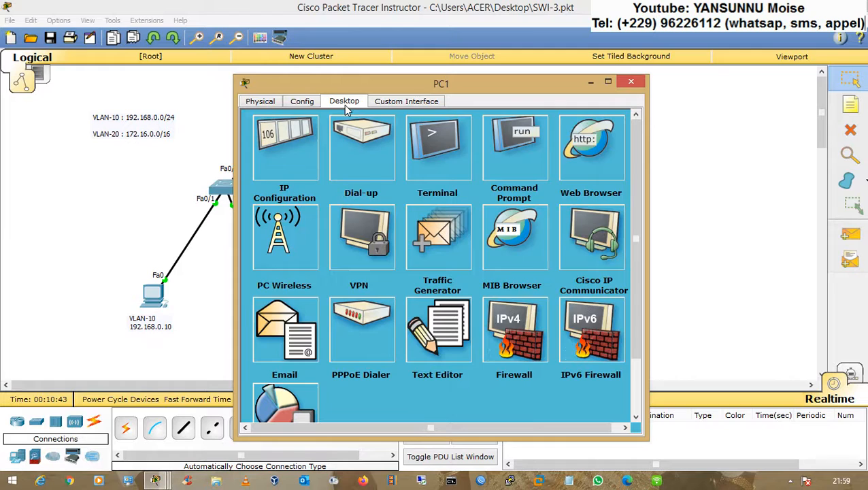
pyautogui.click(296, 139)
pyautogui.write('192.')
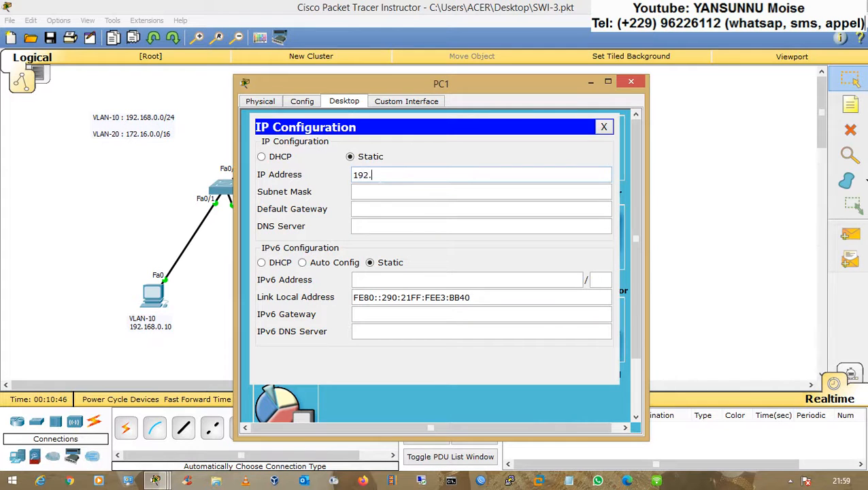
pyautogui.write('168.0.20')
pyautogui.press('Tab')
pyautogui.press('Tab')
pyautogui.write('192.1')
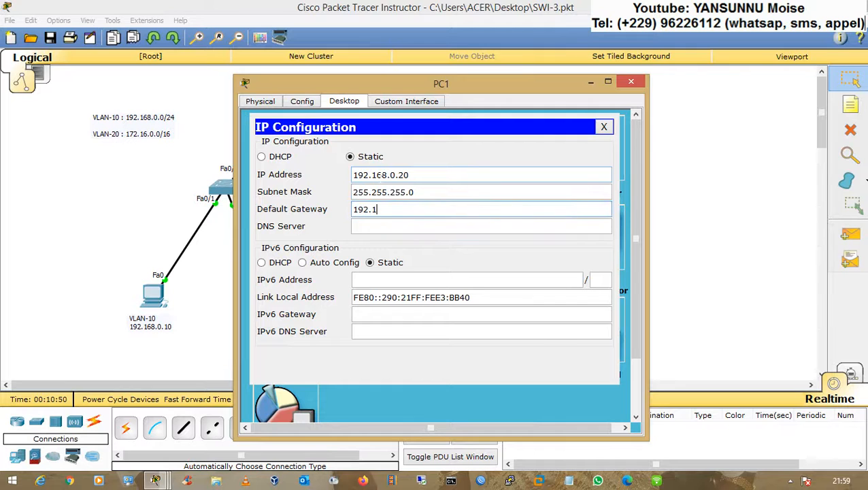
pyautogui.write('68.0.254')
pyautogui.click(603, 127)
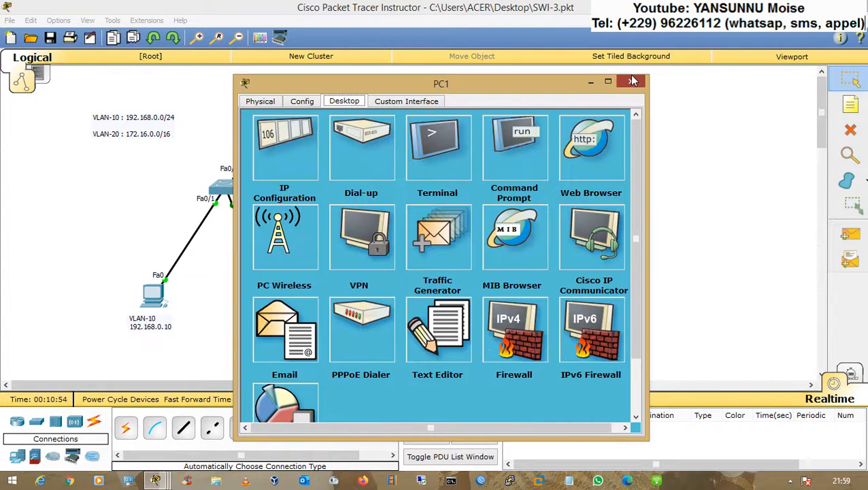
pyautogui.click(632, 81)
# Open the IP configuration of Laptop1, the VLAN-20 laptop labelled 172.16.0.20.
pyautogui.click(476, 287)
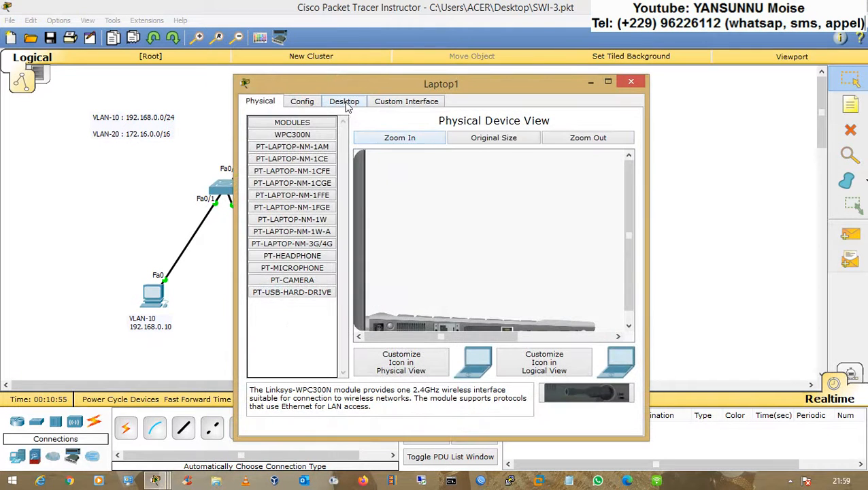
pyautogui.click(344, 102)
pyautogui.click(296, 149)
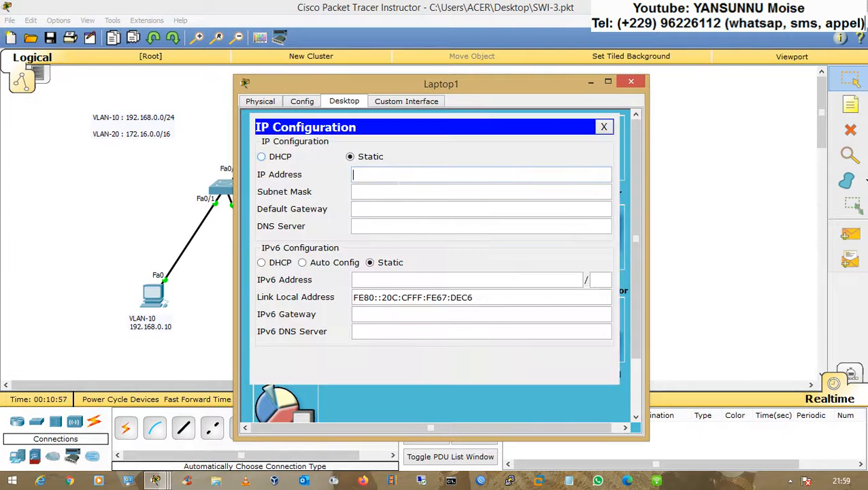
pyautogui.write('192.168.0')
pyautogui.write('.')
pyautogui.write('20')
pyautogui.press('BackSpace')
pyautogui.press('BackSpace')
pyautogui.press('BackSpace')
pyautogui.press('BackSpace')
pyautogui.press('BackSpace')
pyautogui.press('BackSpace')
pyautogui.press('BackSpace')
pyautogui.press('BackSpace')
pyautogui.press('BackSpace')
pyautogui.press('BackSpace')
pyautogui.press('BackSpace')
# Set Laptop1's static IP address to 172.16.0.20, subnet mask to 255.255.0.0 and default gateway to 172.16.0.254.
pyautogui.write('72.16.0.20')
pyautogui.press('Tab')
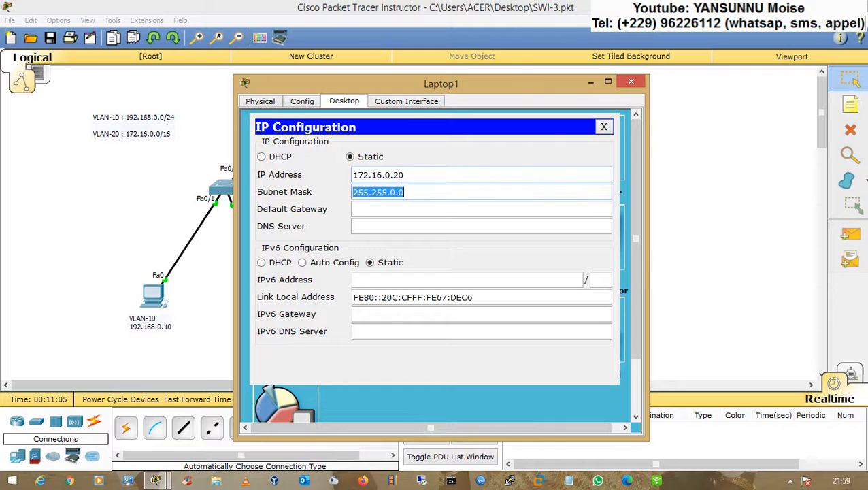
pyautogui.press('Tab')
pyautogui.write('172.16.0')
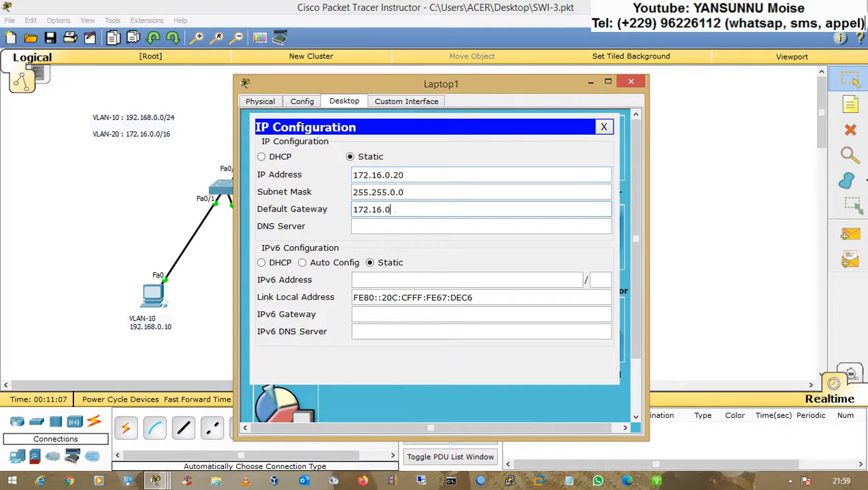
pyautogui.write('.254')
pyautogui.click(603, 127)
# Open Laptop1's command prompt and ping 172.16.0.10 to test connectivity within VLAN 20.
pyautogui.click(523, 153)
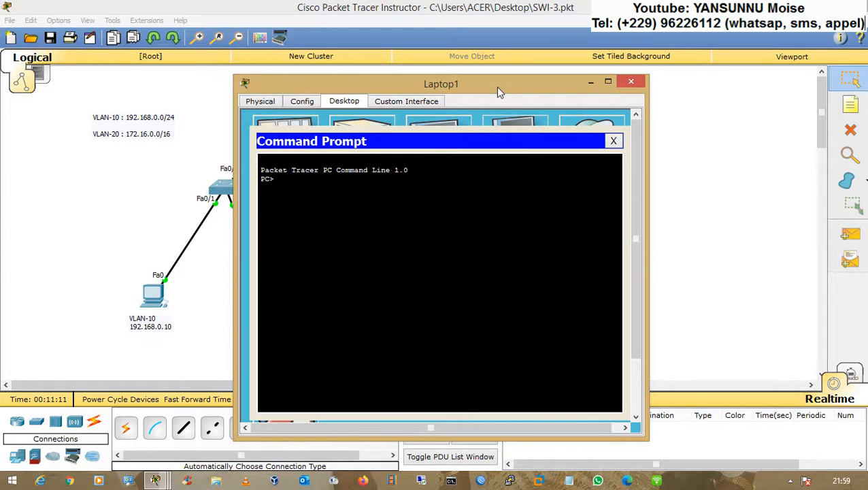
pyautogui.moveTo(499, 86); pyautogui.dragTo(745, 68)
pyautogui.write('p')
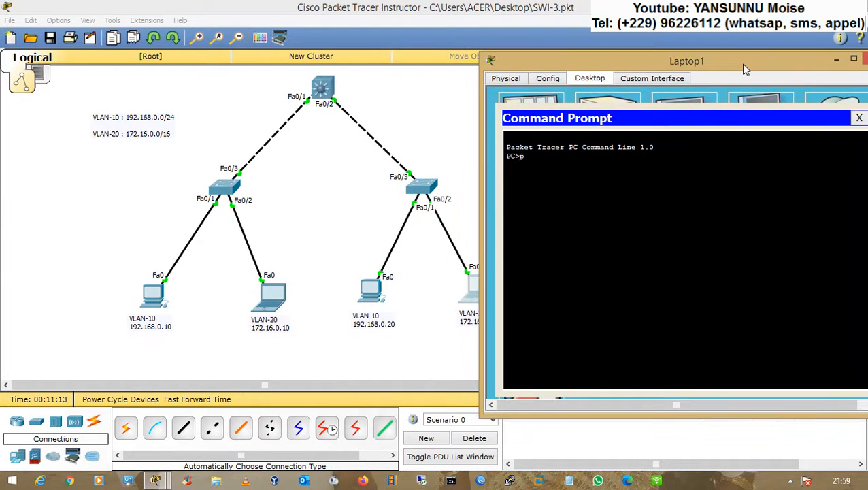
pyautogui.write('ing 172.16.0.10')
pyautogui.press('Return')
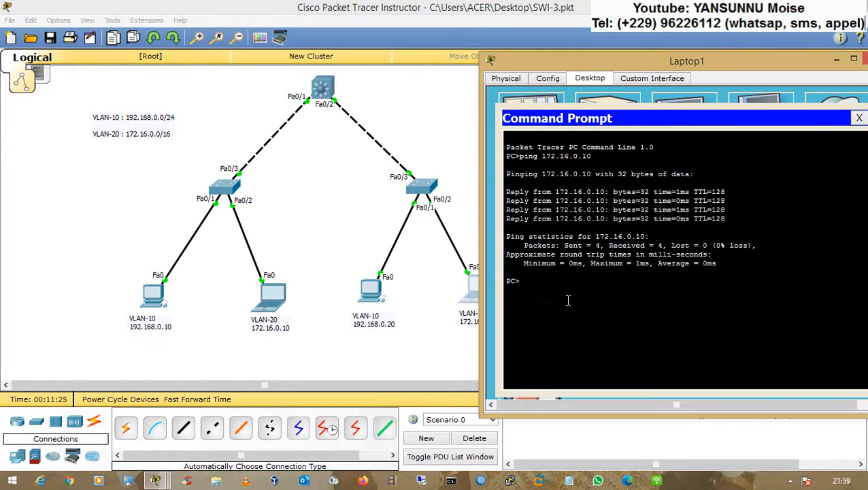
# Ping the VLAN 10 hosts 192.168.0.20 and 192.168.0.10 from Laptop1 to test inter-VLAN routing.
pyautogui.write('ping 192.168.0.20')
pyautogui.press('Return')
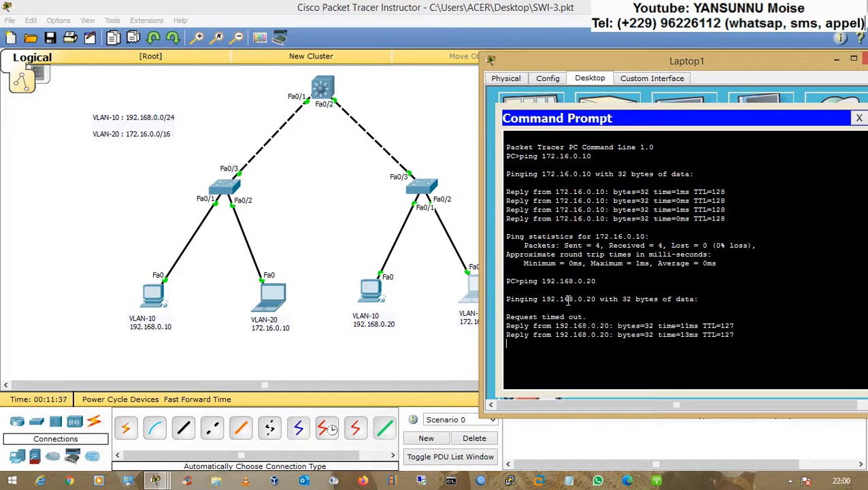
pyautogui.press('Up')
pyautogui.press('BackSpace')
pyautogui.press('BackSpace')
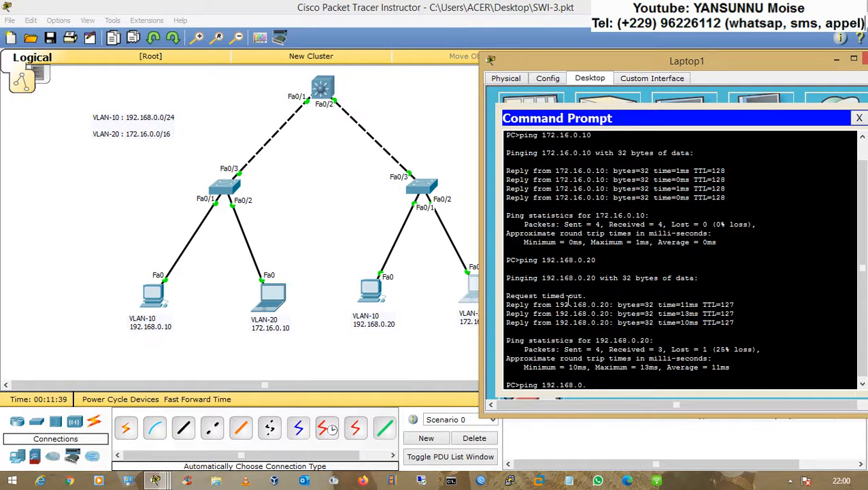
pyautogui.write('10')
pyautogui.press('Return')
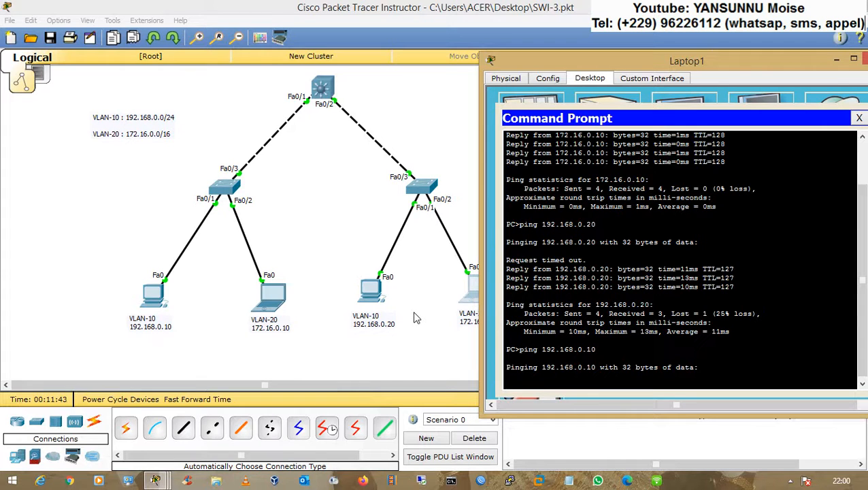
# Open PC0's command prompt, ping 192.168.0.20 to test connectivity within VLAN 10, and interrupt the ping after a few replies.
pyautogui.click(170, 286)
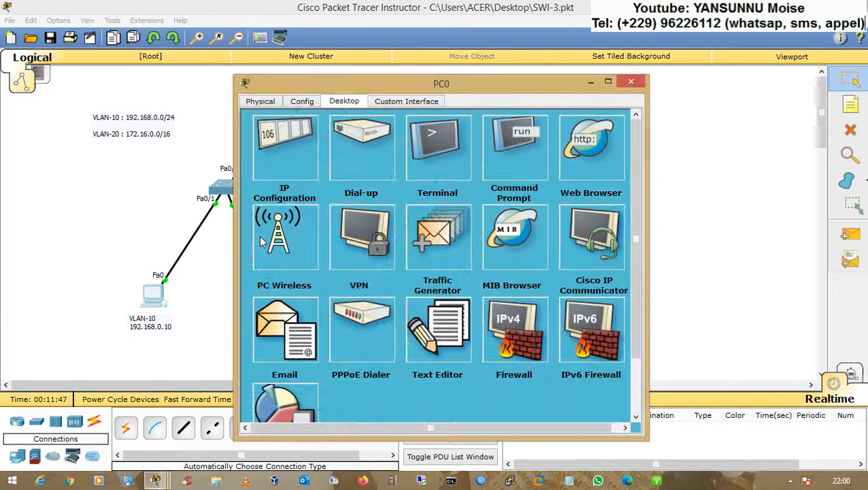
pyautogui.click(508, 142)
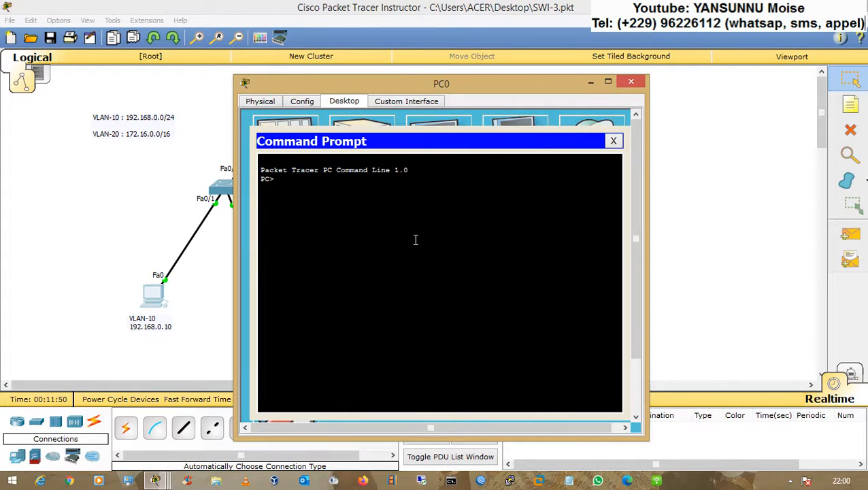
pyautogui.write('ping 192.168.')
pyautogui.write('0.20')
pyautogui.press('Return')
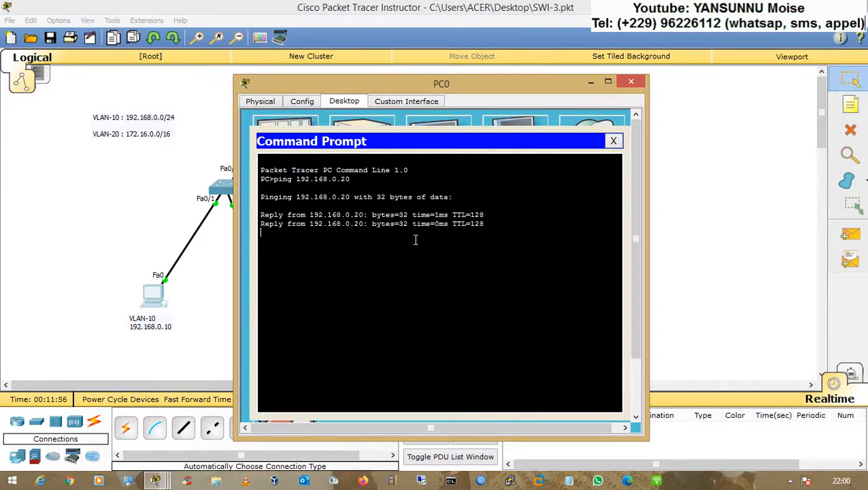
pyautogui.hotkey('ctrl', 'c')
# Ping 172.16.0.20 from PC0 to test routing to VLAN 20, and move PC0's window aside to uncover the topology.
pyautogui.write('pin')
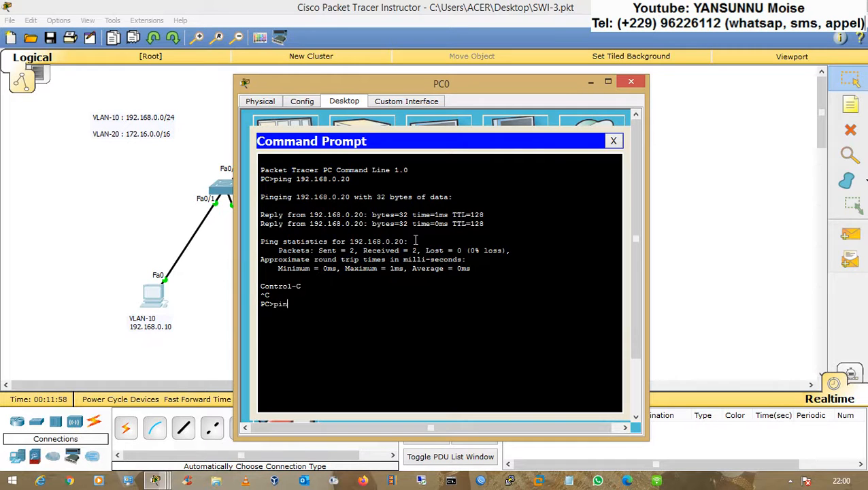
pyautogui.write('g 172.16.0.20')
pyautogui.press('Return')
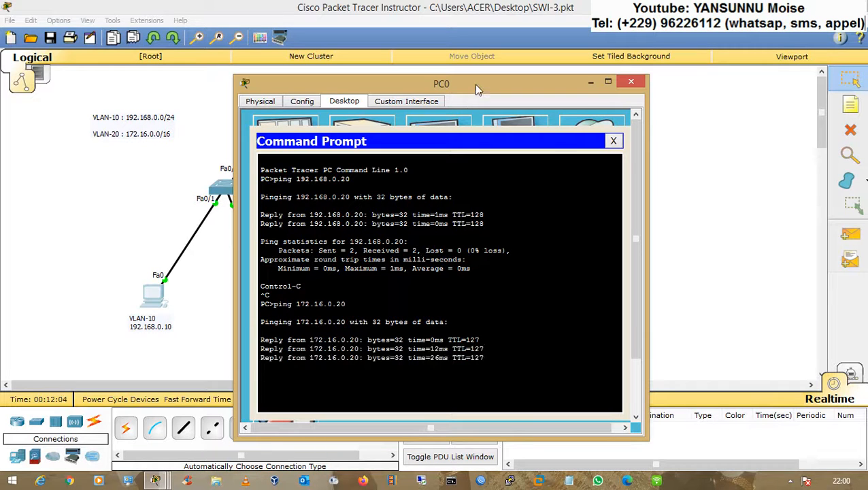
pyautogui.moveTo(474, 84); pyautogui.dragTo(715, 43)
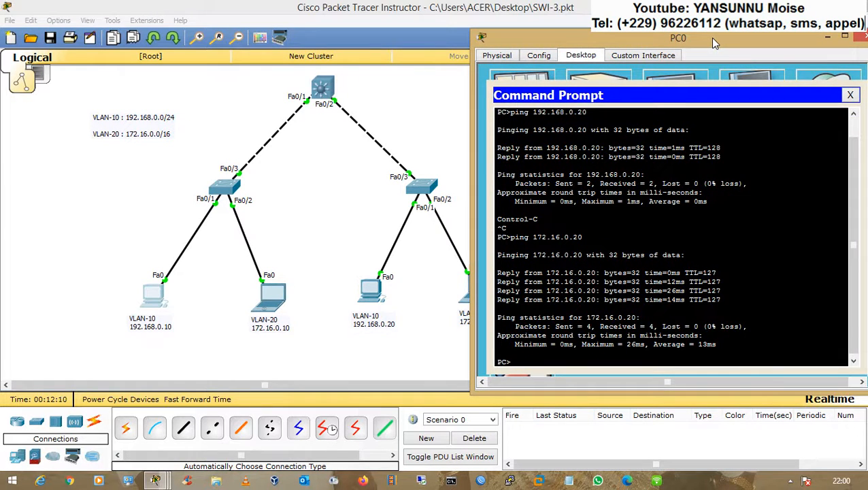